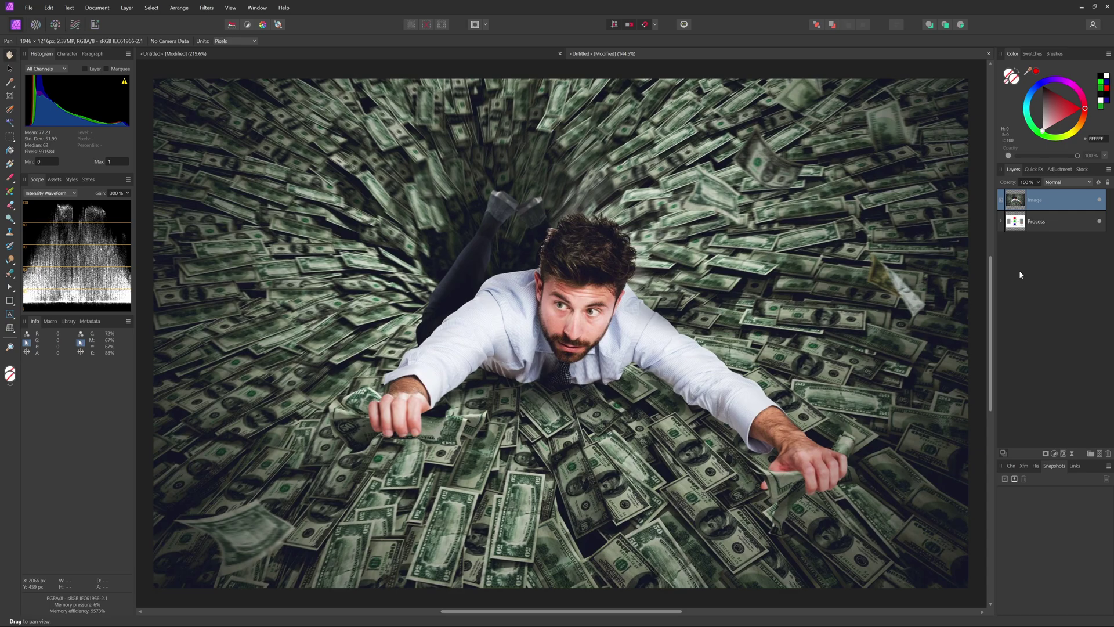
Step: Duplicate the photo layer three times
{"action": "key", "text": "ctrl+j"}
{"action": "key", "text": "ctrl+j"}
{"action": "key", "text": "ctrl+j"}
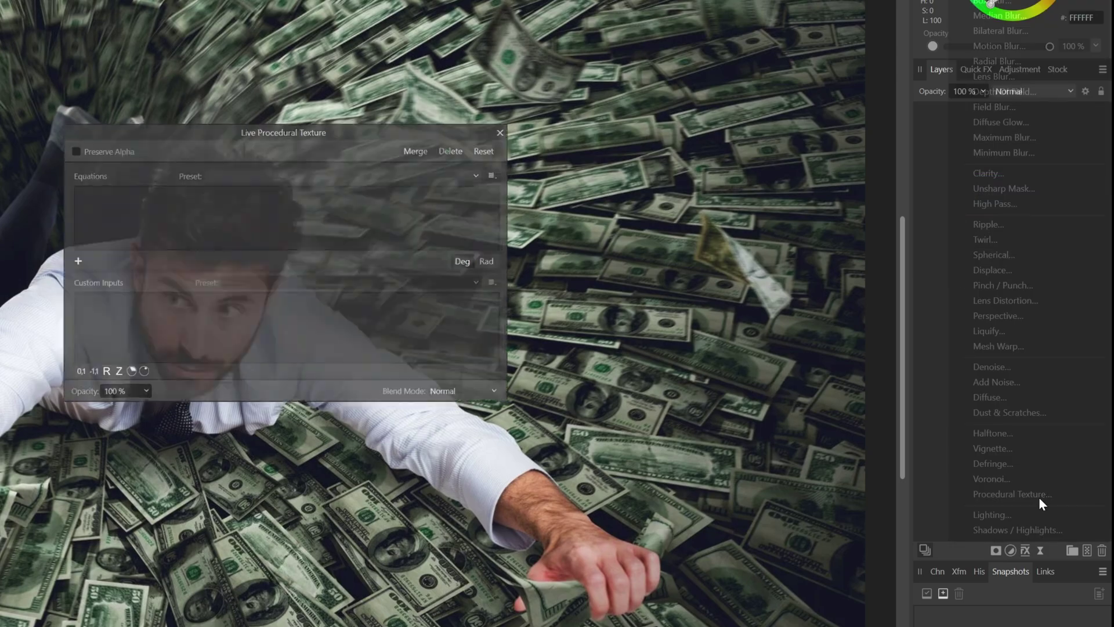
Step: Isolate red, green and blue on the three photo copies using nested Procedural Texture filters, with 0 equations for the unwanted channels
{"action": "left_click", "coordinate": [66, 263]}
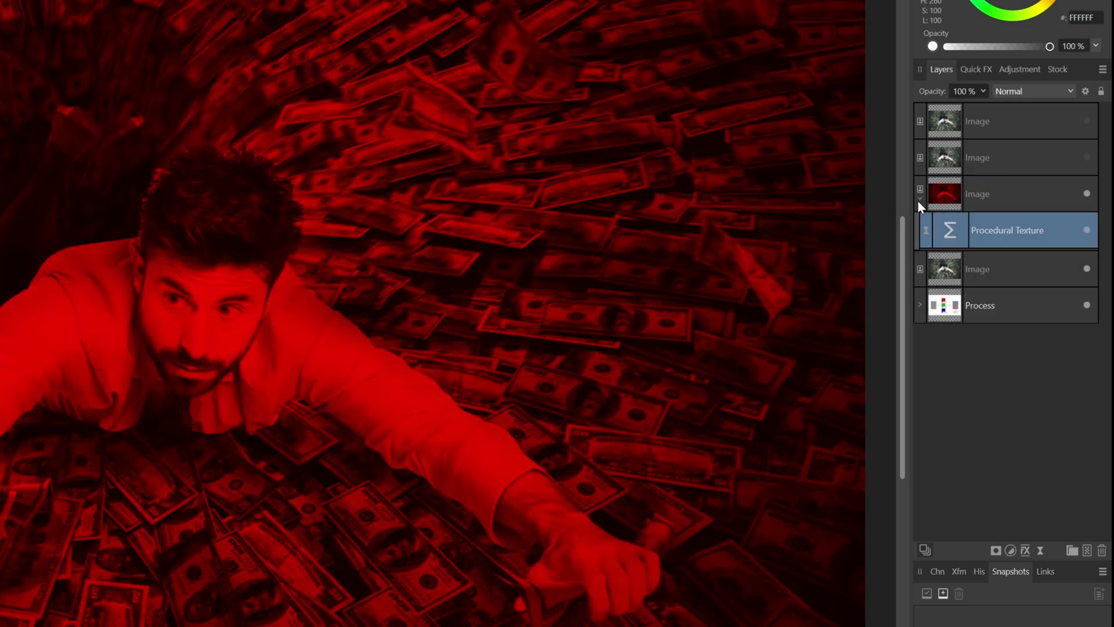
{"action": "left_click_drag", "start_coordinate": [948, 232], "coordinate": [950, 178]}
{"action": "left_click", "coordinate": [952, 194]}
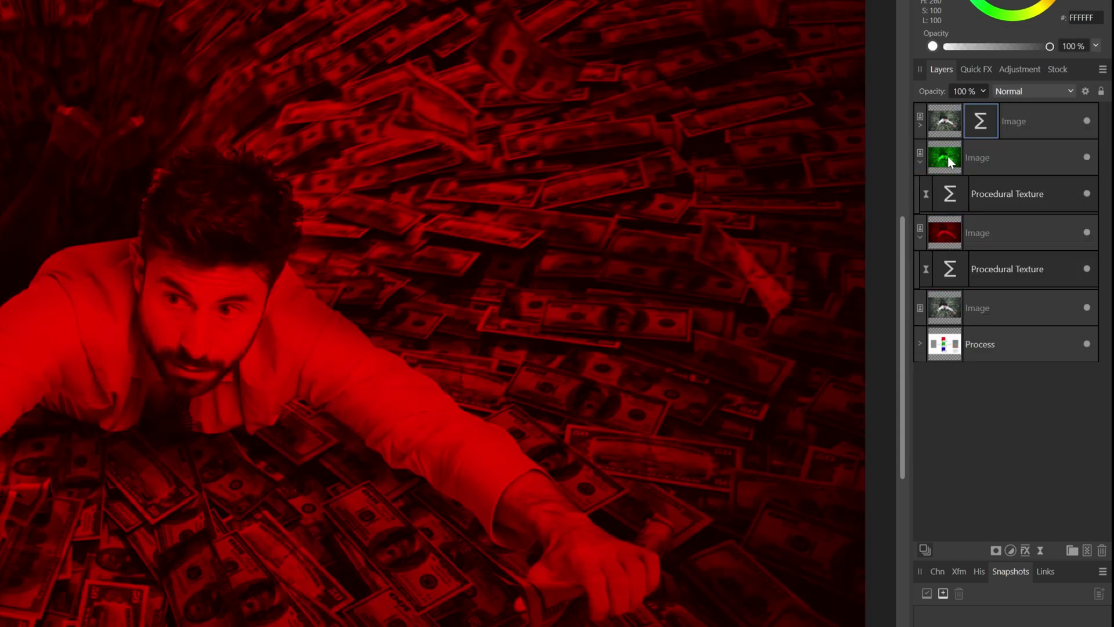
{"action": "left_click", "coordinate": [950, 157]}
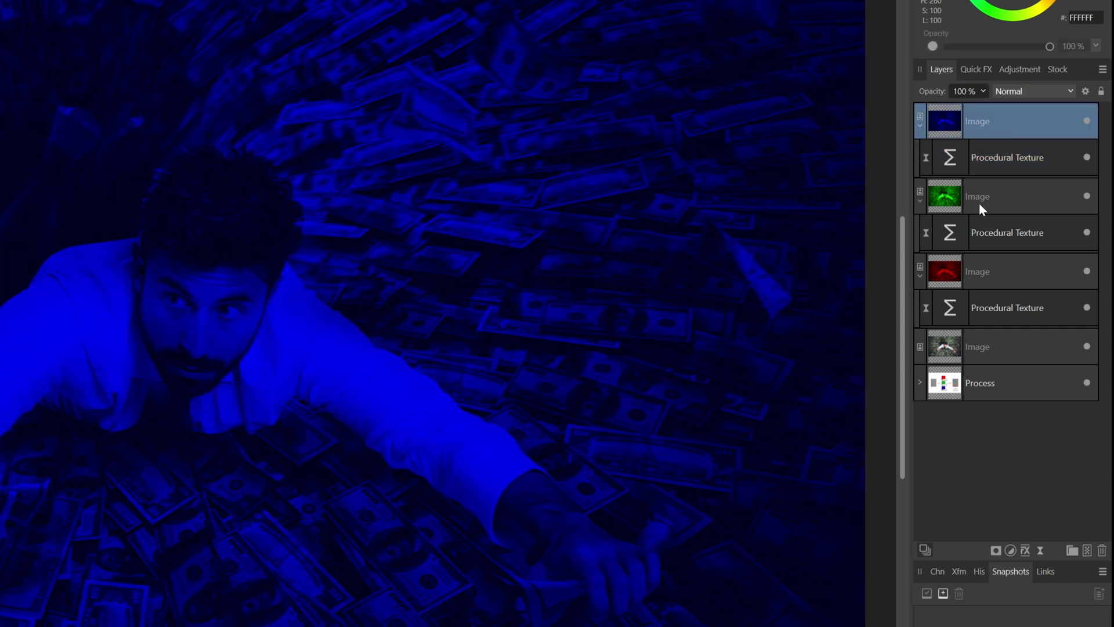
Step: Set the blend mode of the green and blue image layers to Add
{"action": "left_click", "coordinate": [978, 203]}
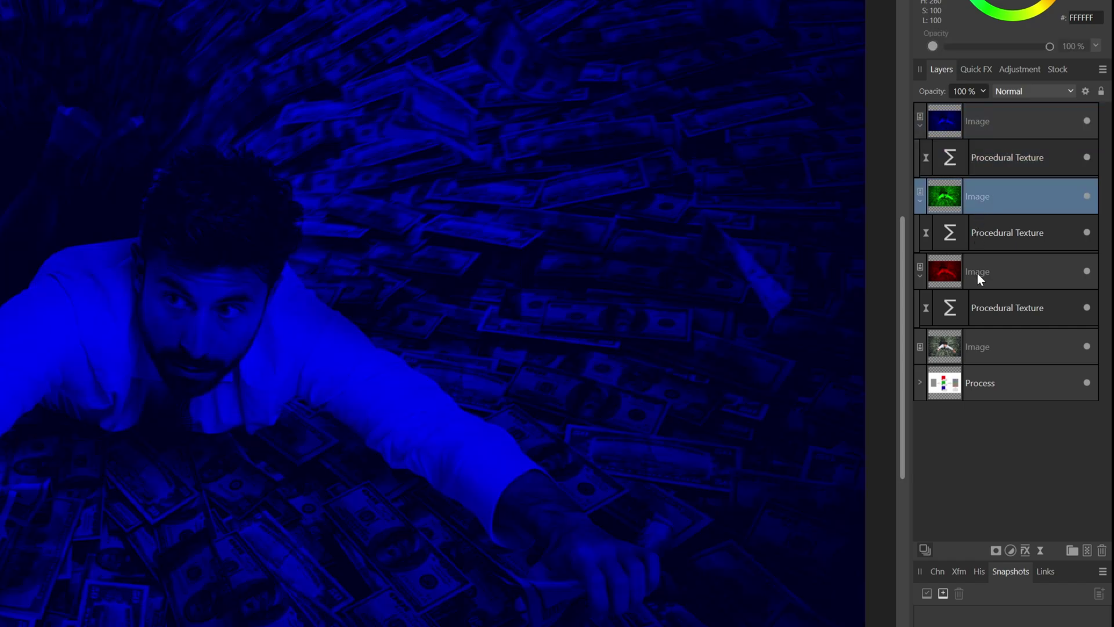
{"action": "left_click", "coordinate": [977, 273]}
{"action": "left_click", "coordinate": [973, 210]}
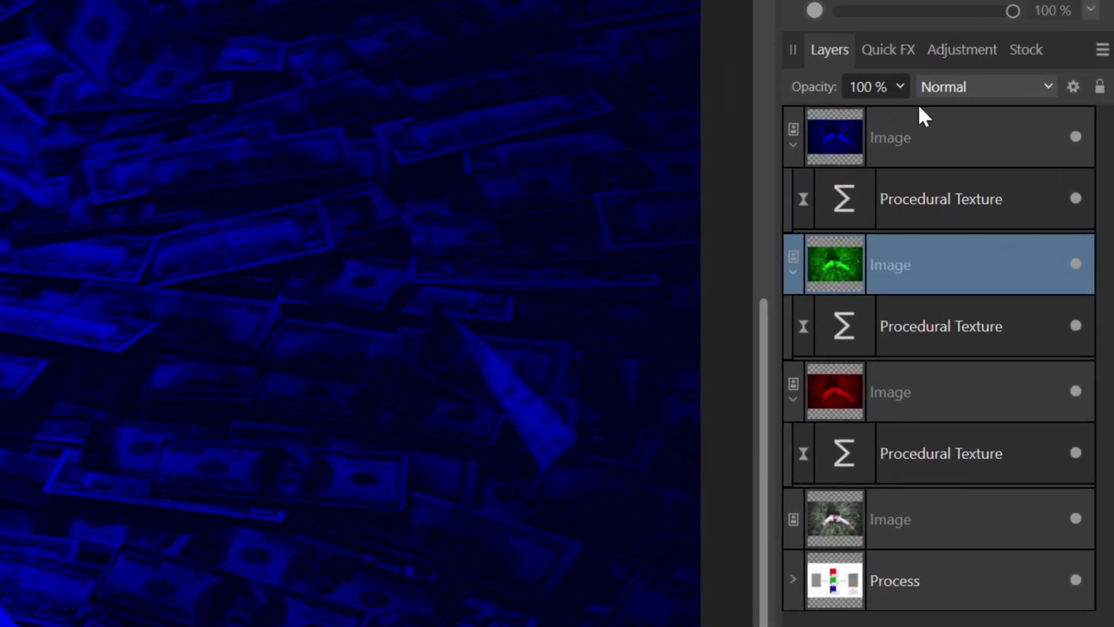
{"action": "left_click", "coordinate": [938, 162], "text": "ctrl"}
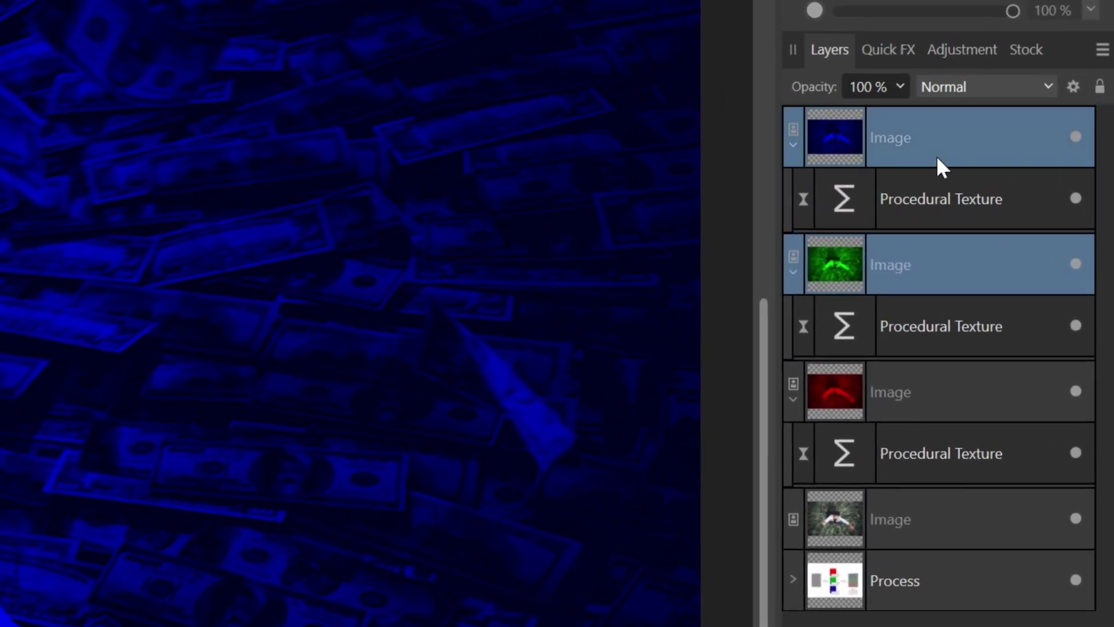
{"action": "left_click", "coordinate": [992, 87]}
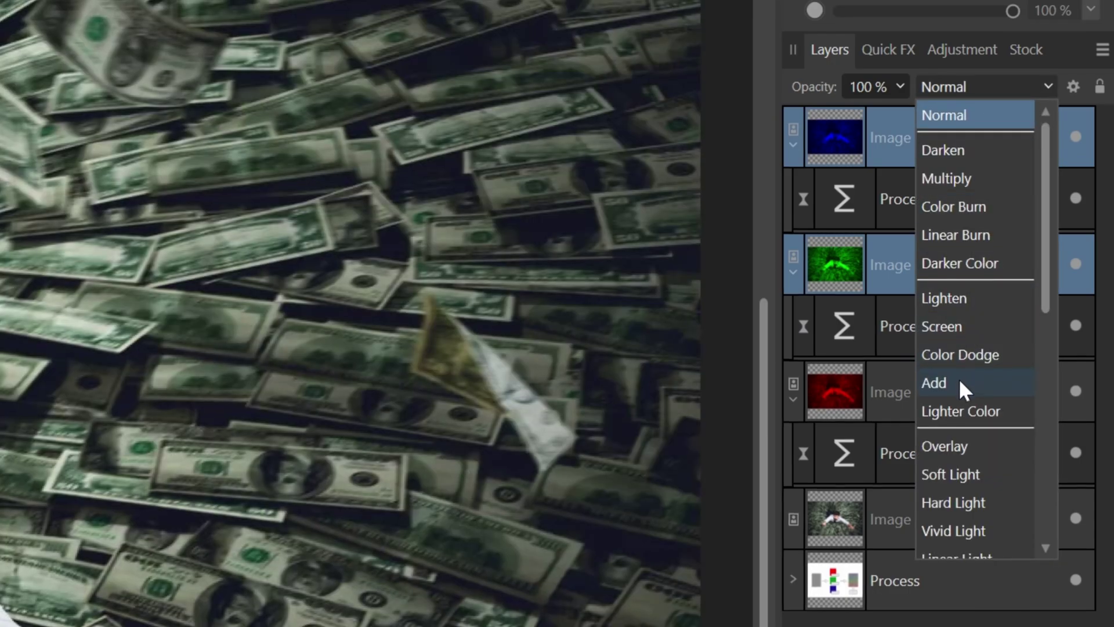
{"action": "left_click", "coordinate": [958, 383]}
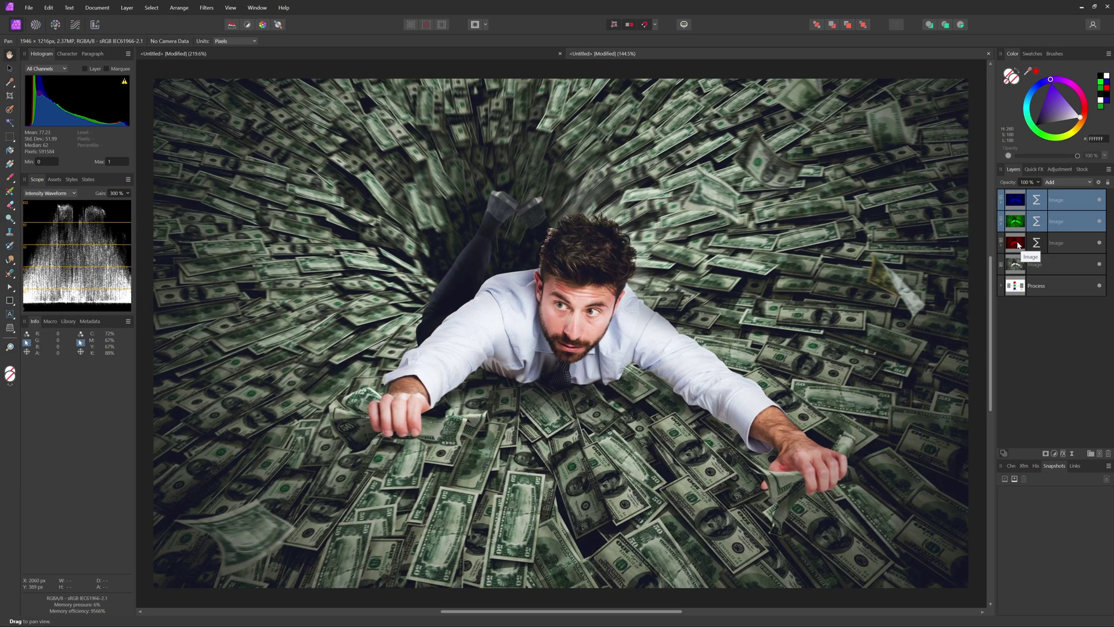
Step: Scale the red image layer to 101% using Move / Duplicate
{"action": "left_click", "coordinate": [1017, 245]}
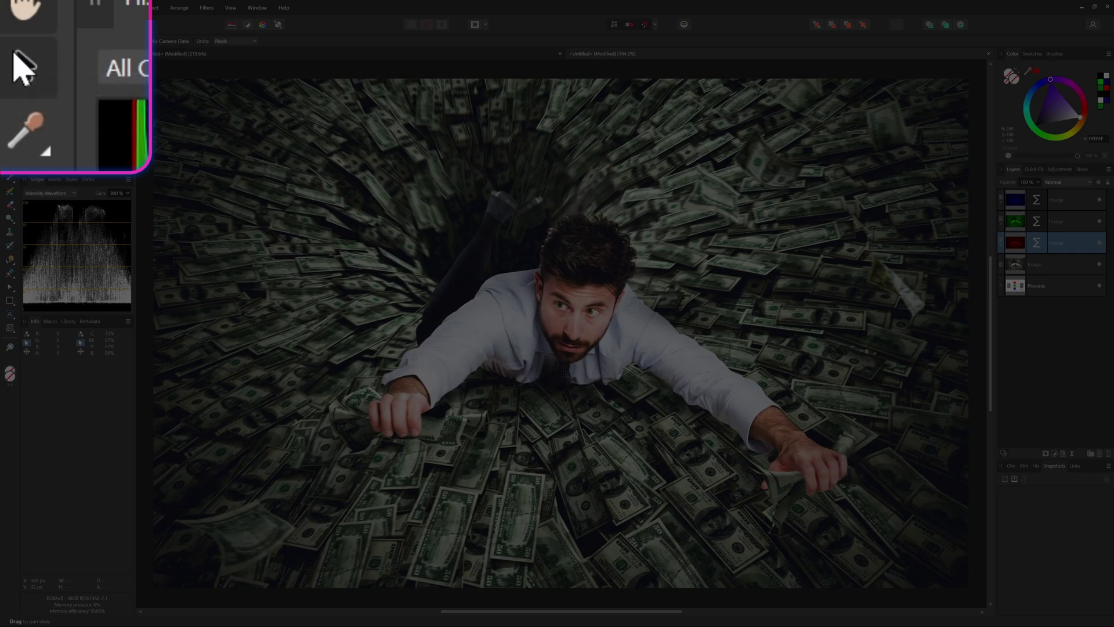
{"action": "key", "text": "v"}
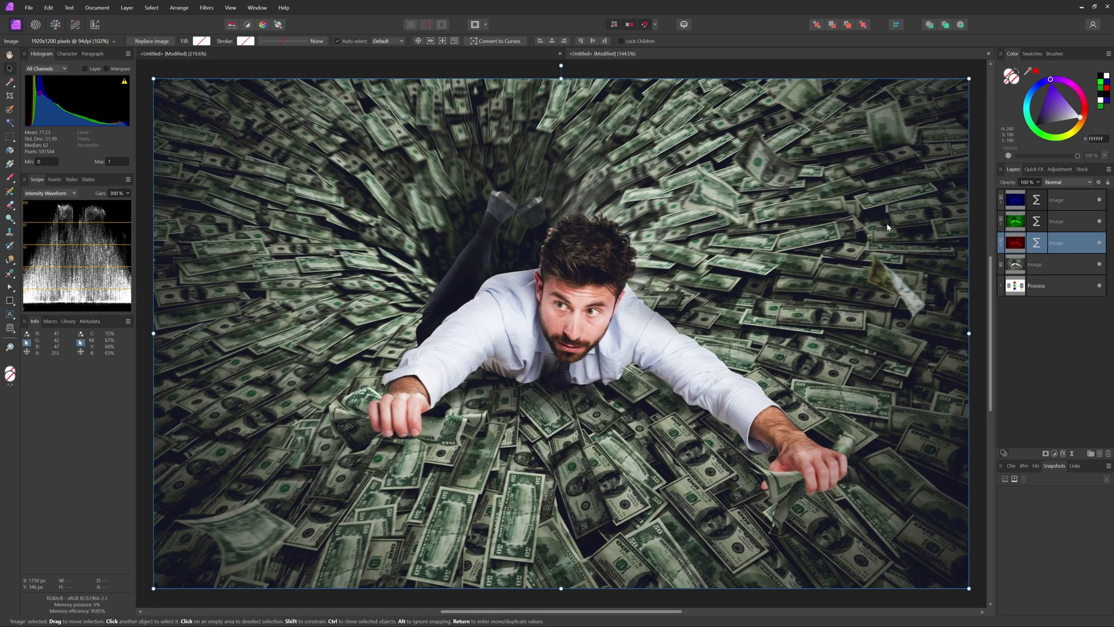
{"action": "key", "text": "Return"}
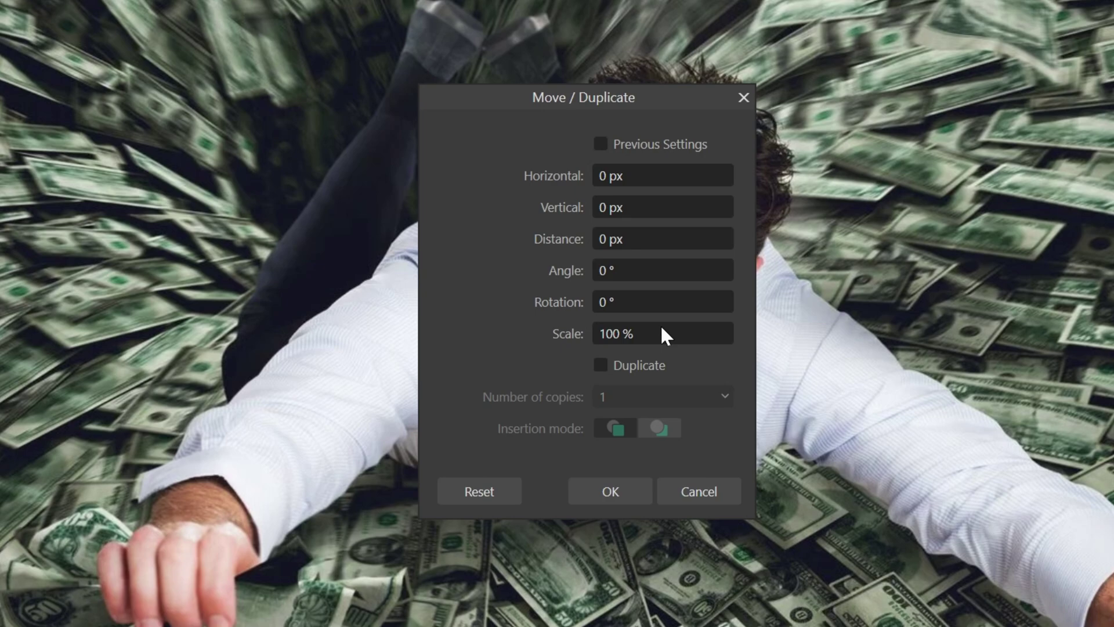
{"action": "left_click", "coordinate": [662, 328]}
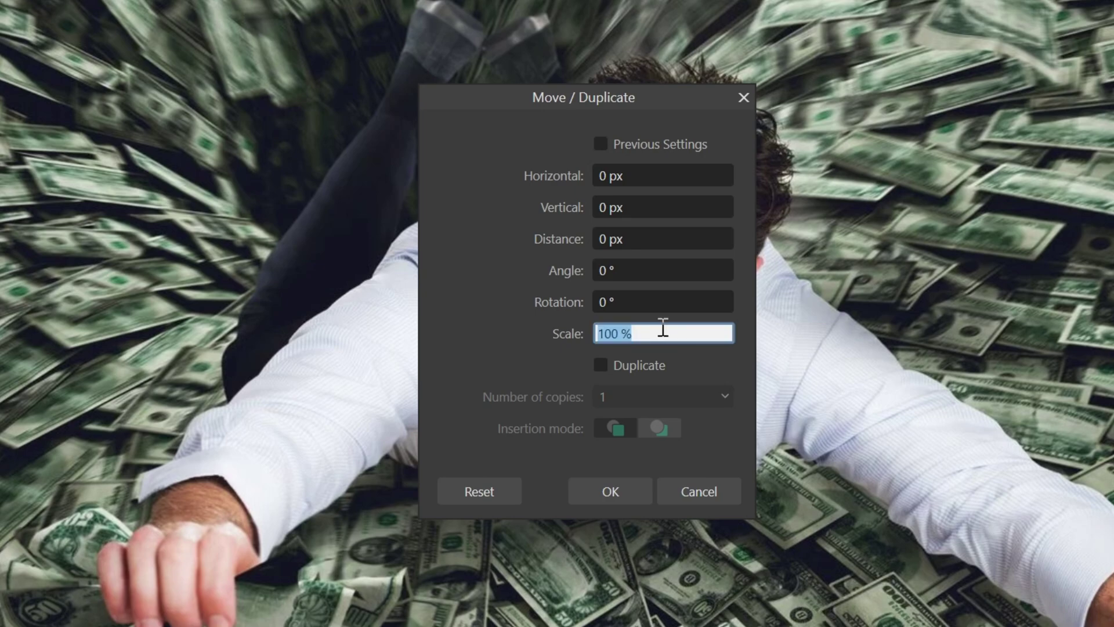
{"action": "type", "text": "101"}
{"action": "key", "text": "Tab"}
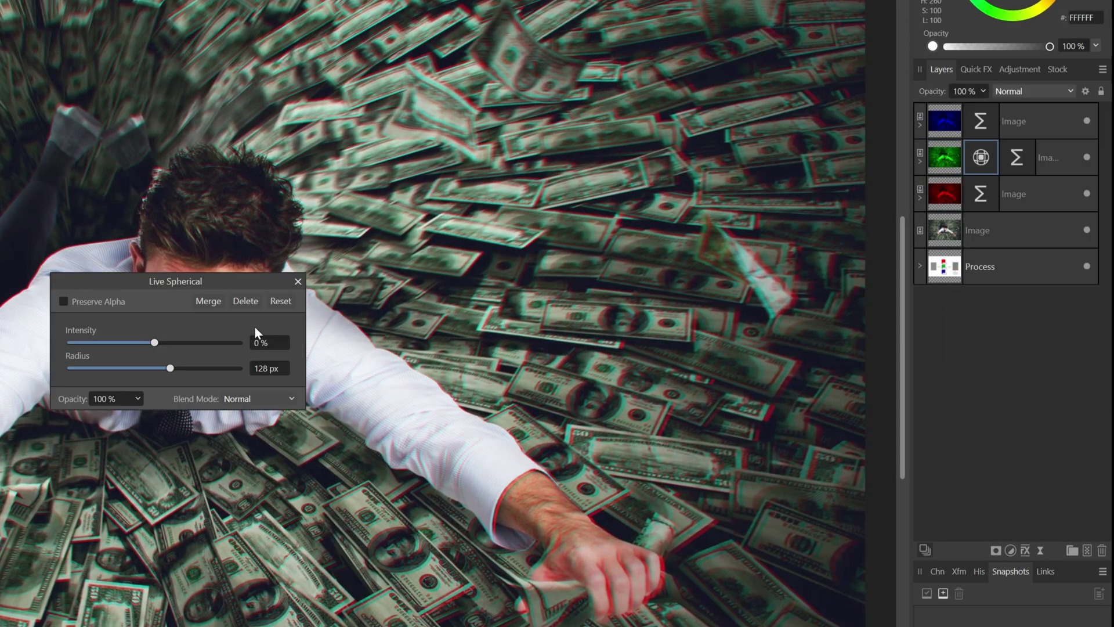
Step: Hide the other image layers and set the green layer's Spherical filter to 27% intensity and a radius of about 823 px
{"action": "left_click", "coordinate": [1087, 194]}
{"action": "left_click", "coordinate": [1093, 124]}
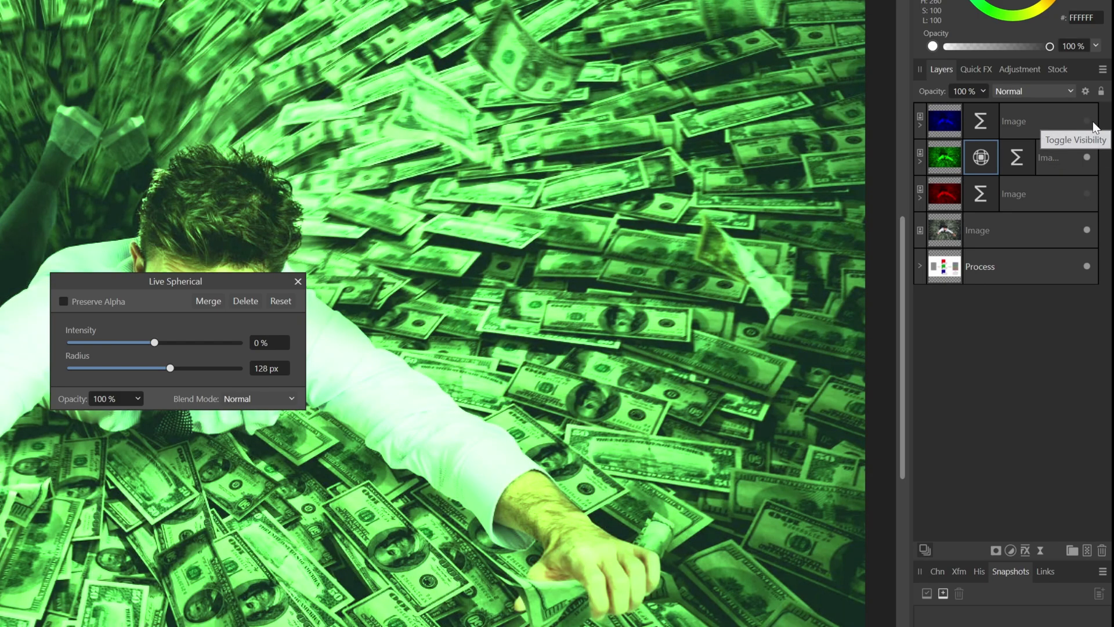
{"action": "left_click_drag", "start_coordinate": [232, 288], "coordinate": [793, 238]}
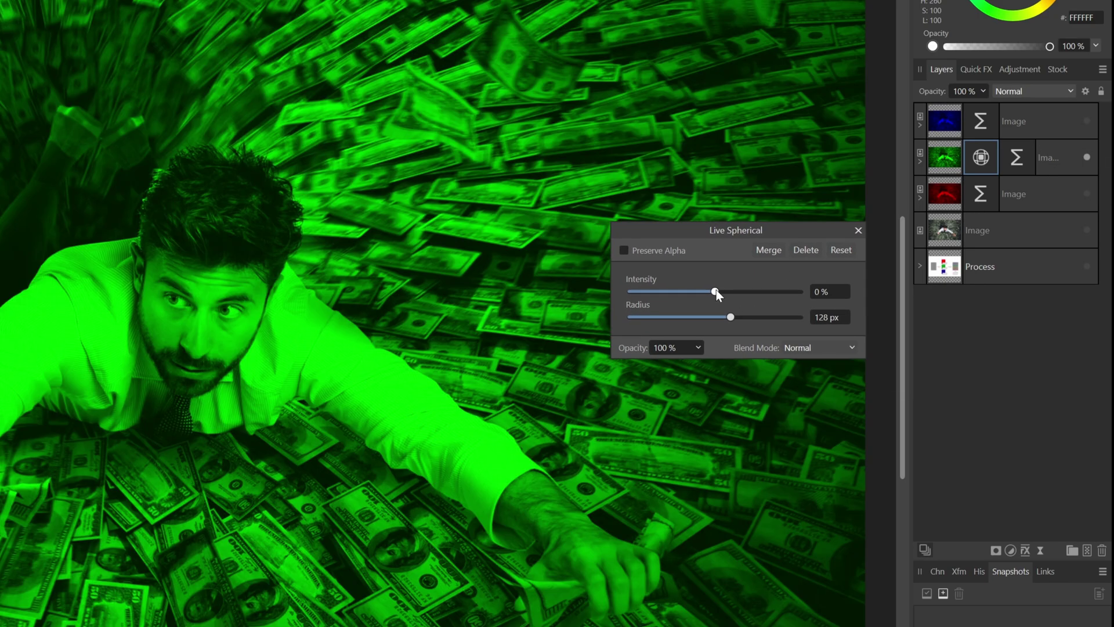
{"action": "mouse_move", "coordinate": [716, 290]}
{"action": "left_mouse_down"}
{"action": "mouse_move", "coordinate": [764, 291]}
{"action": "mouse_move", "coordinate": [796, 317]}
{"action": "mouse_move", "coordinate": [715, 294]}
{"action": "mouse_move", "coordinate": [731, 296]}
{"action": "left_mouse_up"}
{"action": "left_click_drag", "start_coordinate": [890, 306], "coordinate": [894, 306]}
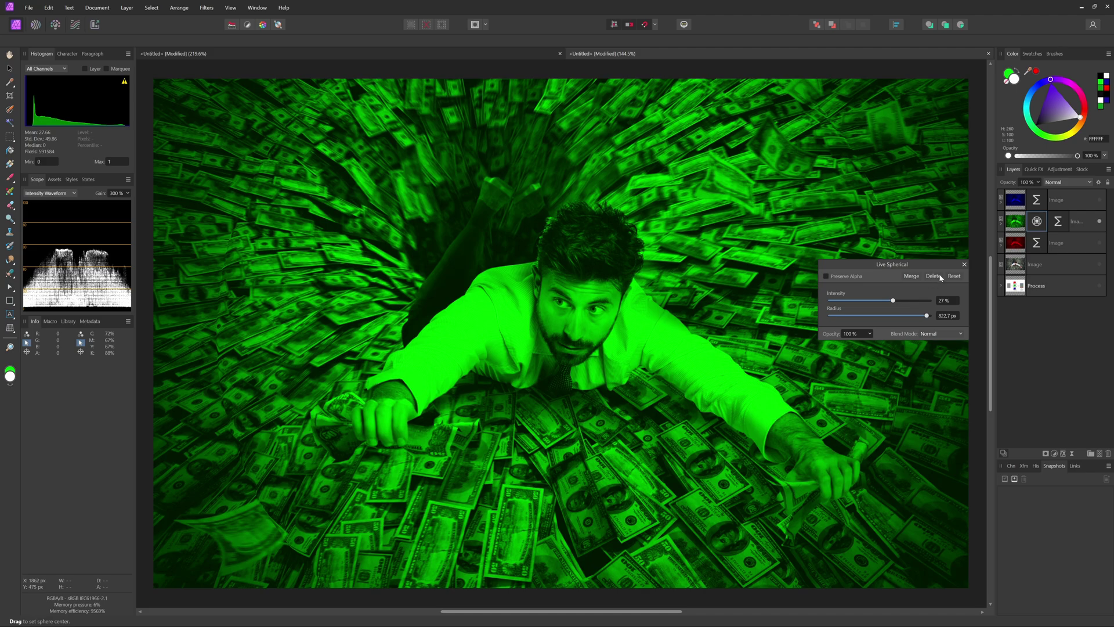
{"action": "left_click", "coordinate": [962, 265]}
Step: Show the red layer and set the green layer's Spherical filter to 13% intensity with a radius of about 1002 px
{"action": "left_click", "coordinate": [1099, 243]}
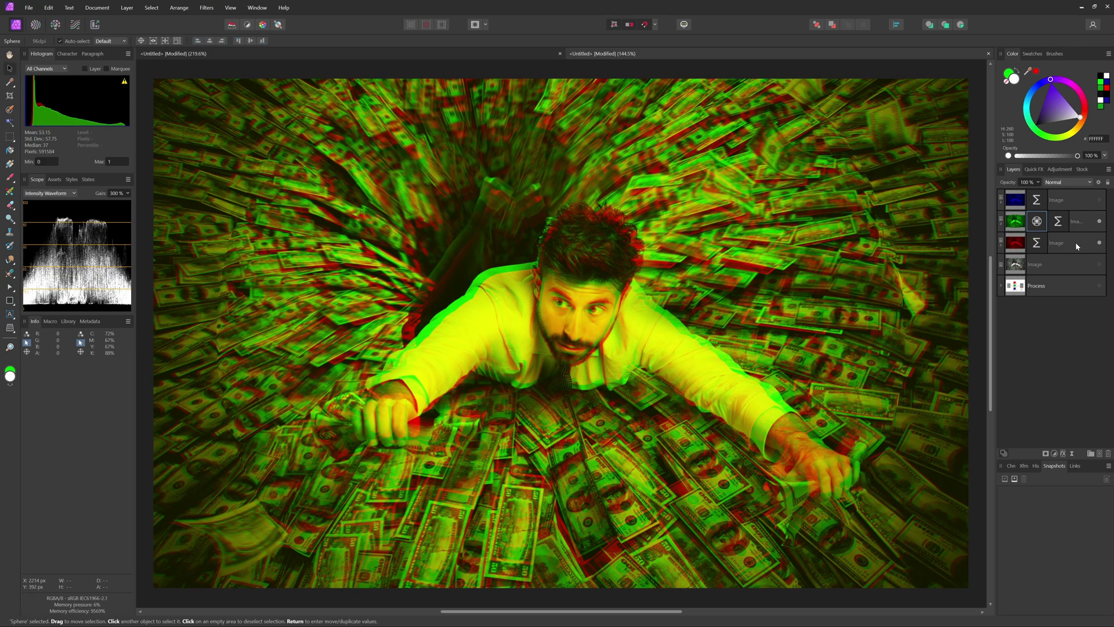
{"action": "double_click", "coordinate": [1038, 223]}
{"action": "left_click_drag", "start_coordinate": [879, 303], "coordinate": [928, 318]}
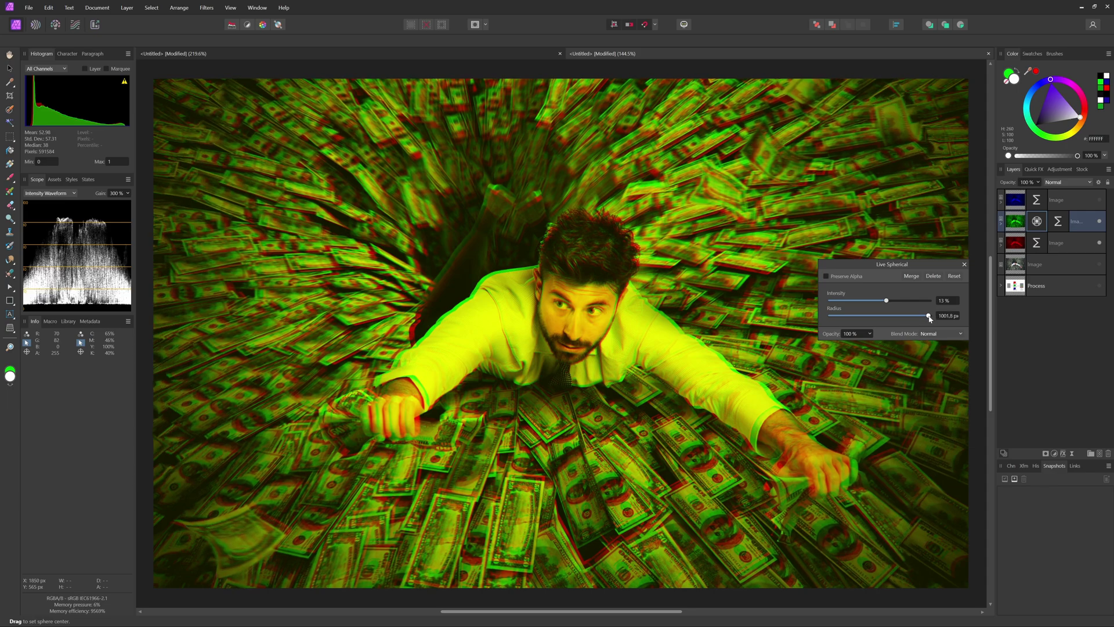
{"action": "left_click", "coordinate": [965, 264]}
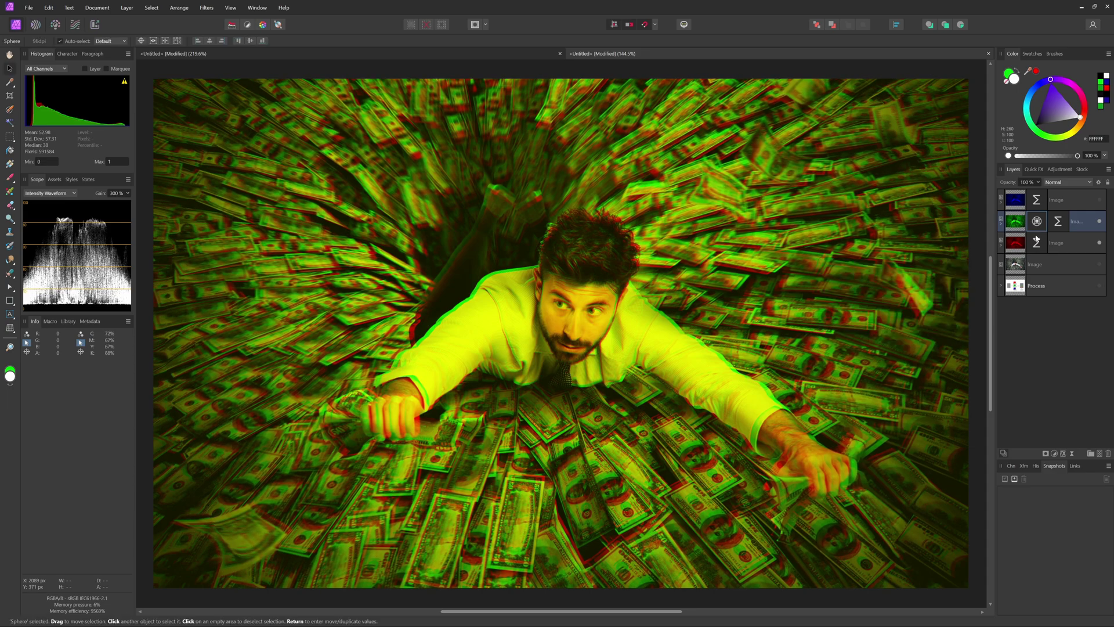
Step: Leave only the blue image layer visible and add a Live Twirl filter to it
{"action": "left_click", "coordinate": [1099, 221]}
{"action": "left_click", "coordinate": [1100, 243]}
{"action": "left_click", "coordinate": [1065, 193]}
{"action": "left_click", "coordinate": [1099, 199]}
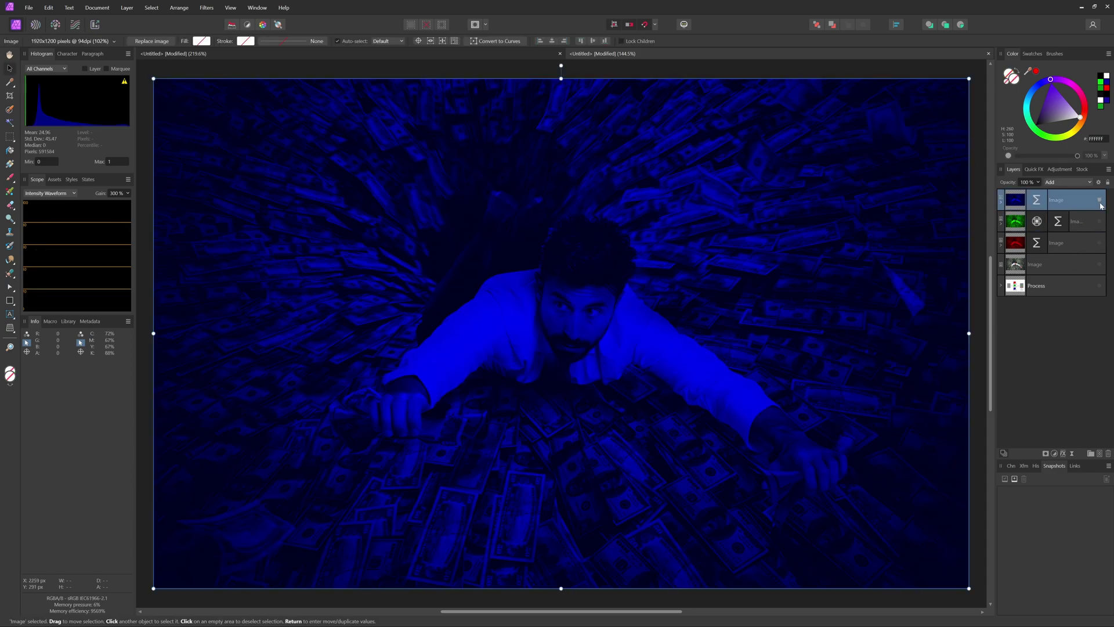
{"action": "left_click", "coordinate": [1072, 453]}
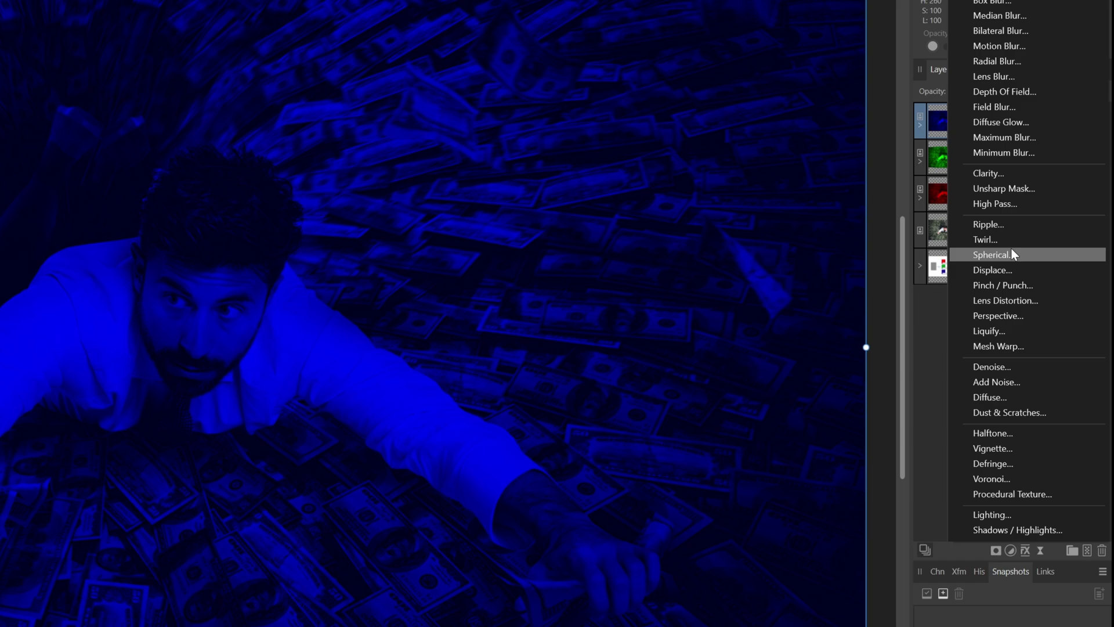
{"action": "left_click", "coordinate": [1011, 234]}
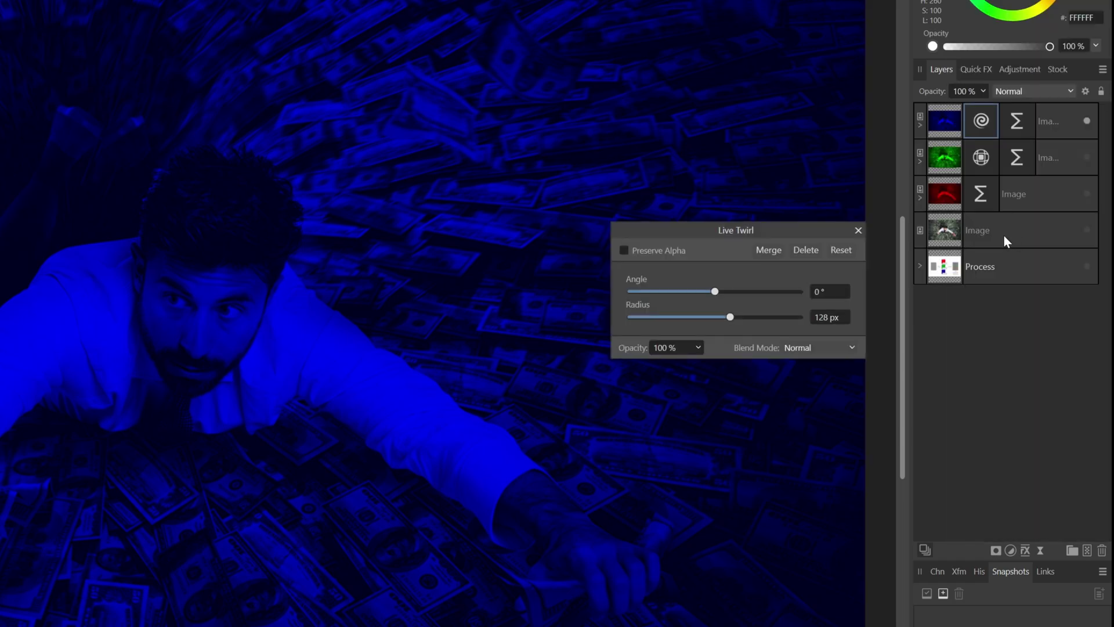
Step: Set the blue layer's Twirl filter to a 3° angle and a 1024 px radius
{"action": "left_click_drag", "start_coordinate": [716, 291], "coordinate": [860, 322]}
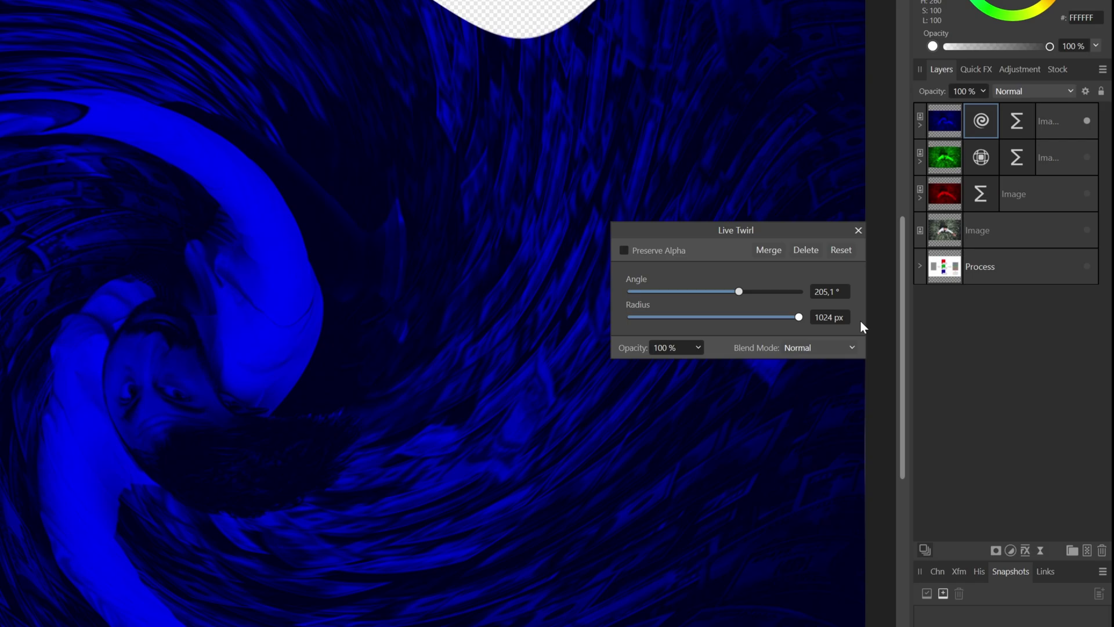
{"action": "left_click_drag", "start_coordinate": [738, 291], "coordinate": [715, 291]}
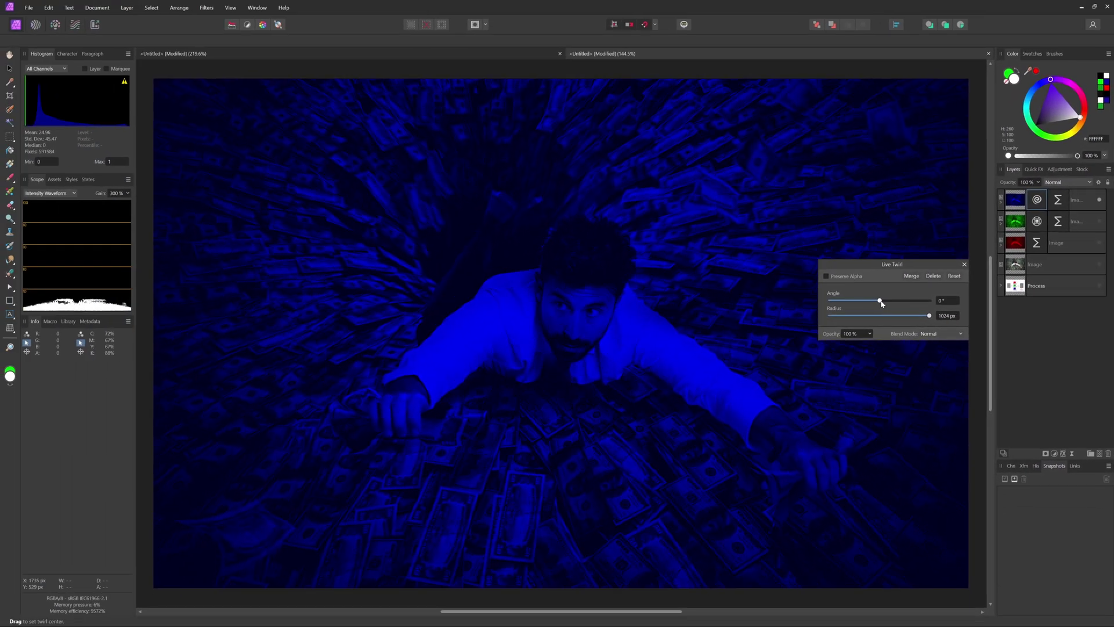
{"action": "left_click", "coordinate": [826, 292]}
{"action": "type", "text": "2"}
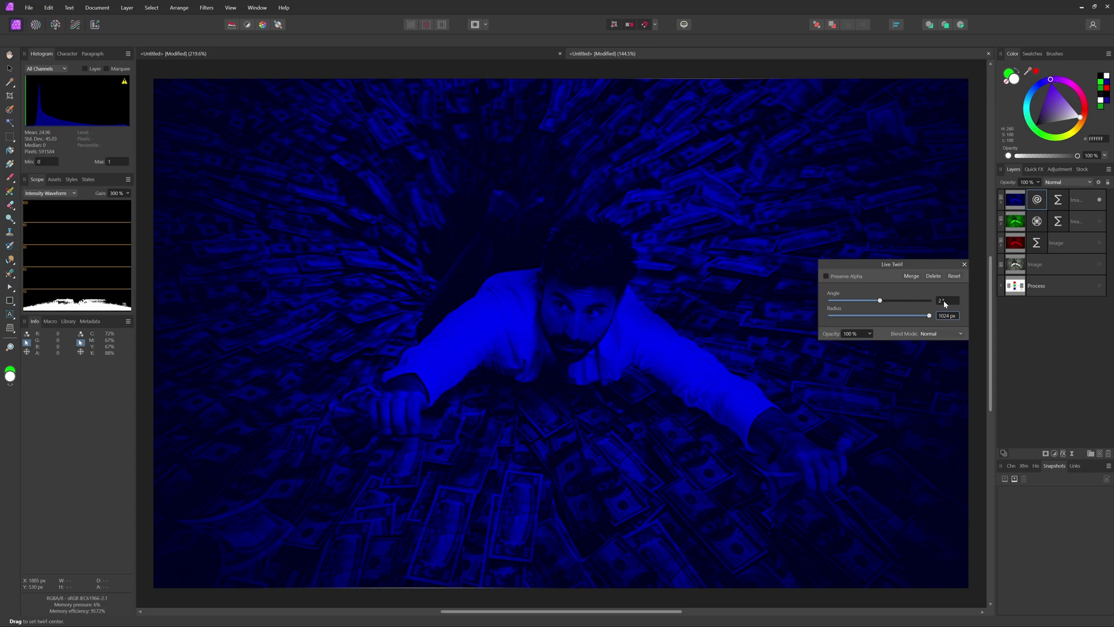
{"action": "left_click", "coordinate": [948, 301]}
{"action": "type", "text": "3"}
{"action": "key", "text": "Return"}
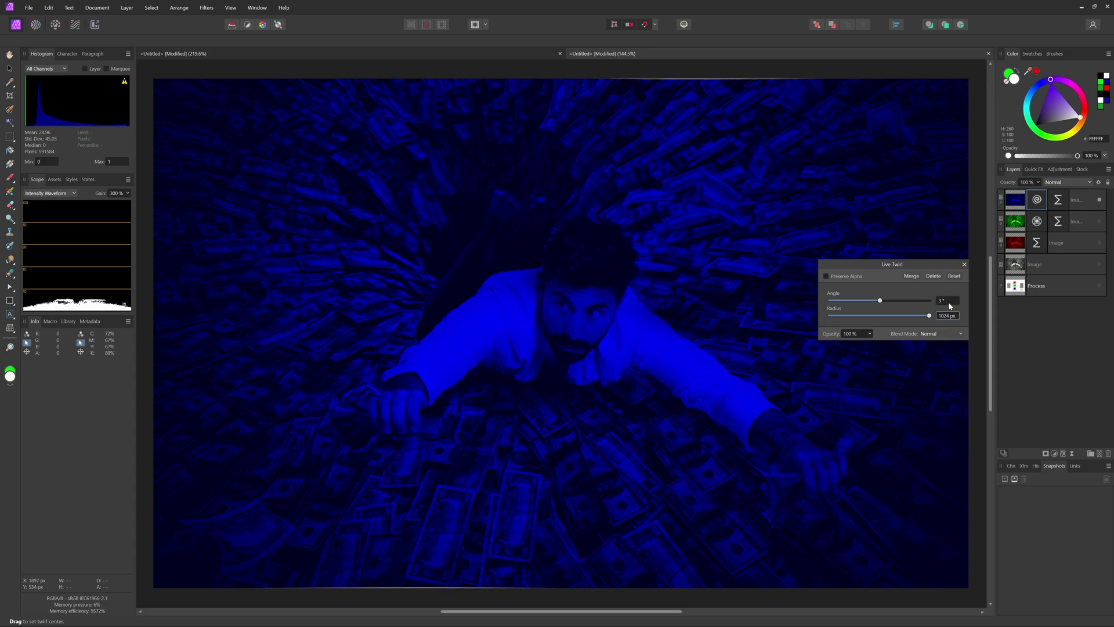
{"action": "left_click", "coordinate": [964, 266]}
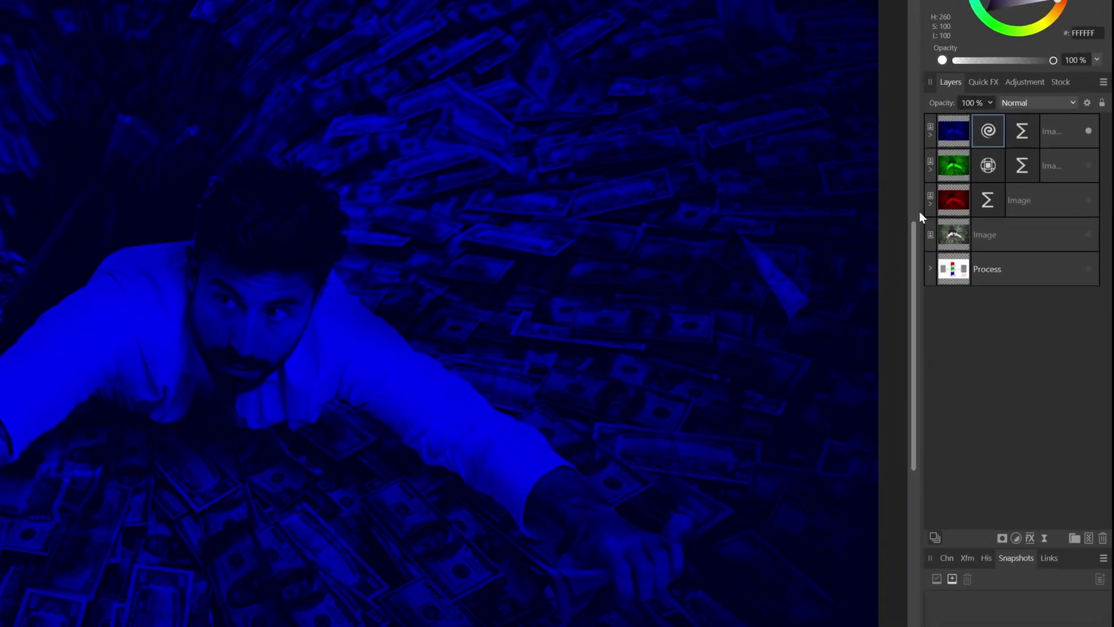
Step: Add a Live Ripple filter with an intensity of 6 and nest it inside the blue image layer
{"action": "left_click", "coordinate": [1073, 453]}
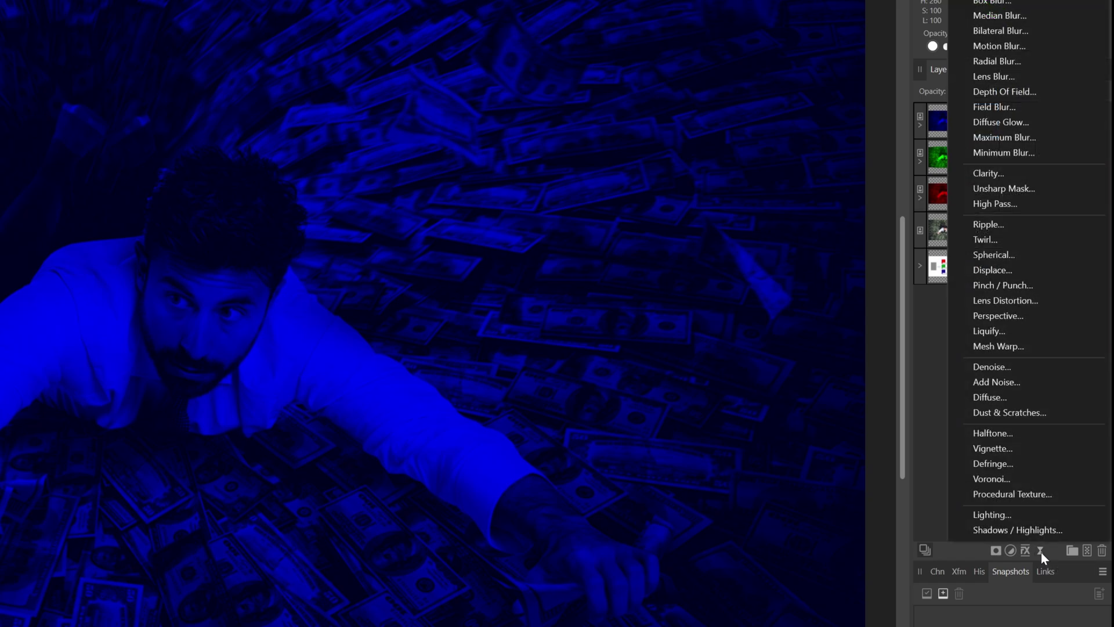
{"action": "left_click", "coordinate": [1011, 226]}
{"action": "left_click_drag", "start_coordinate": [649, 317], "coordinate": [633, 319]}
{"action": "left_click", "coordinate": [888, 317]}
{"action": "type", "text": "6"}
{"action": "key", "text": "Return"}
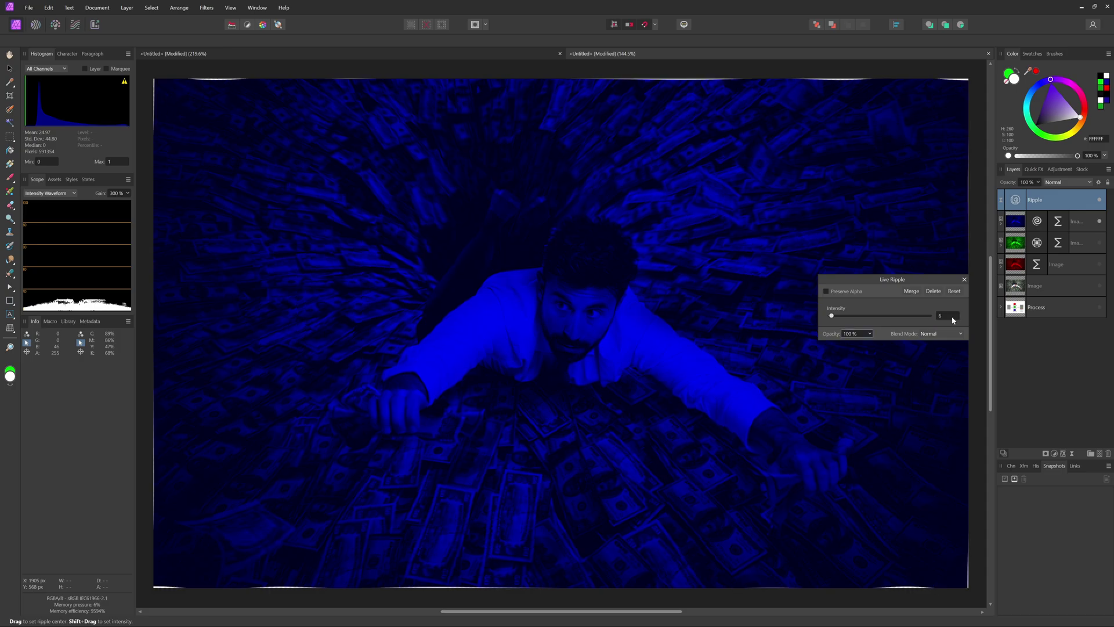
{"action": "left_click", "coordinate": [965, 281]}
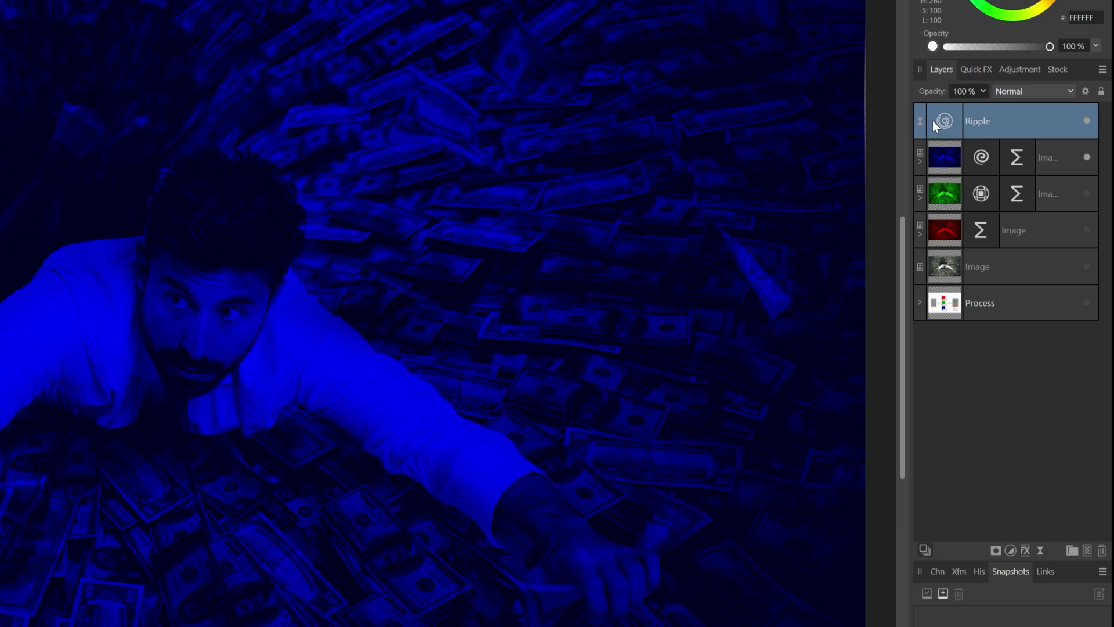
{"action": "left_click_drag", "start_coordinate": [932, 120], "coordinate": [938, 159]}
Step: Add a Live Pinch / Punch filter of about 5 with a 1024 px radius to the blue layer, and show the green and red layers
{"action": "left_click", "coordinate": [946, 127]}
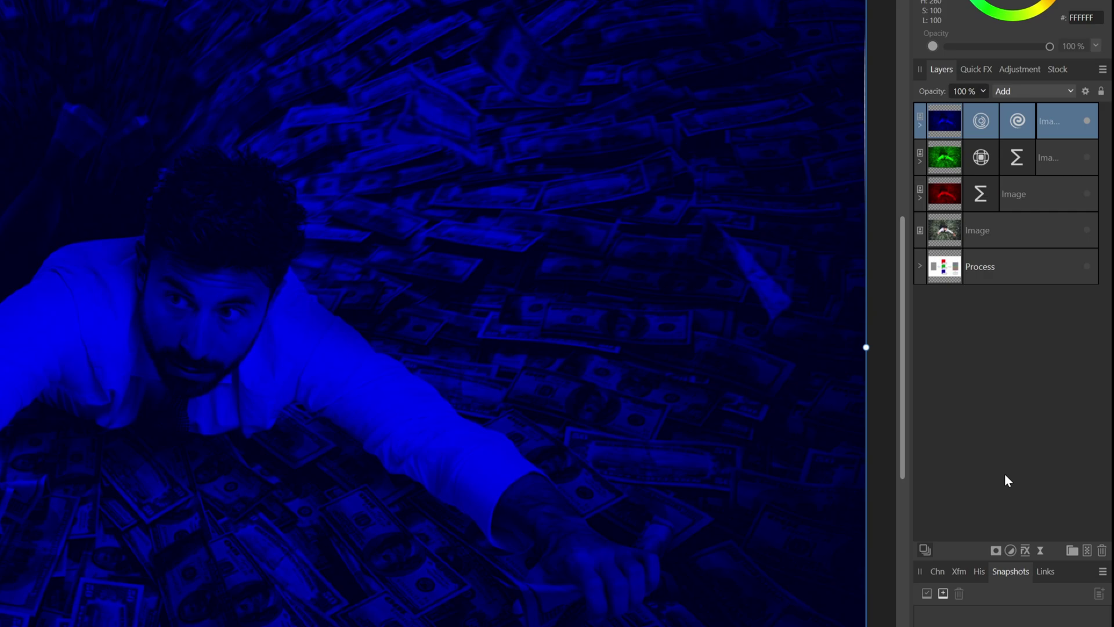
{"action": "left_click", "coordinate": [1040, 549]}
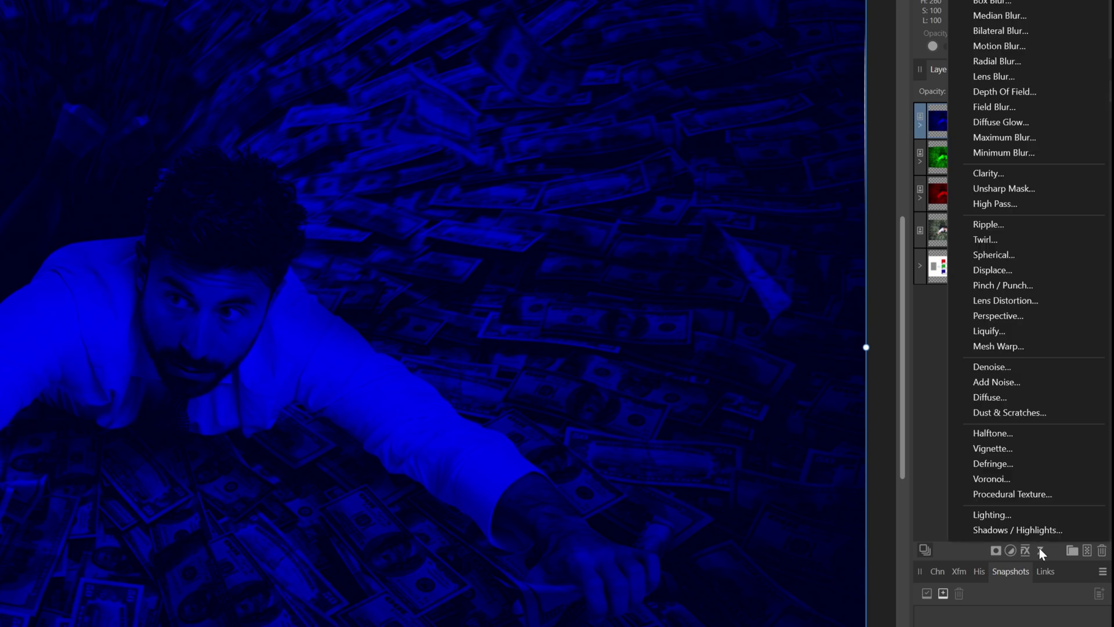
{"action": "left_click", "coordinate": [1023, 285]}
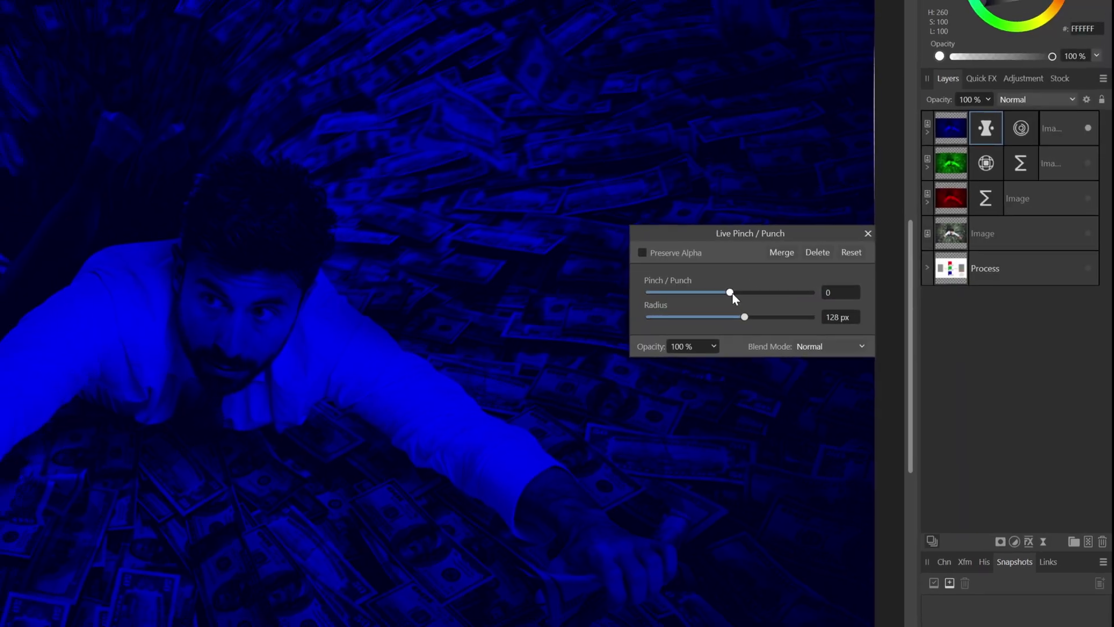
{"action": "left_click_drag", "start_coordinate": [716, 292], "coordinate": [746, 293]}
{"action": "left_click_drag", "start_coordinate": [730, 317], "coordinate": [724, 339]}
{"action": "left_click_drag", "start_coordinate": [885, 326], "coordinate": [931, 319]}
{"action": "left_click_drag", "start_coordinate": [897, 300], "coordinate": [882, 303]}
{"action": "left_click", "coordinate": [964, 265]}
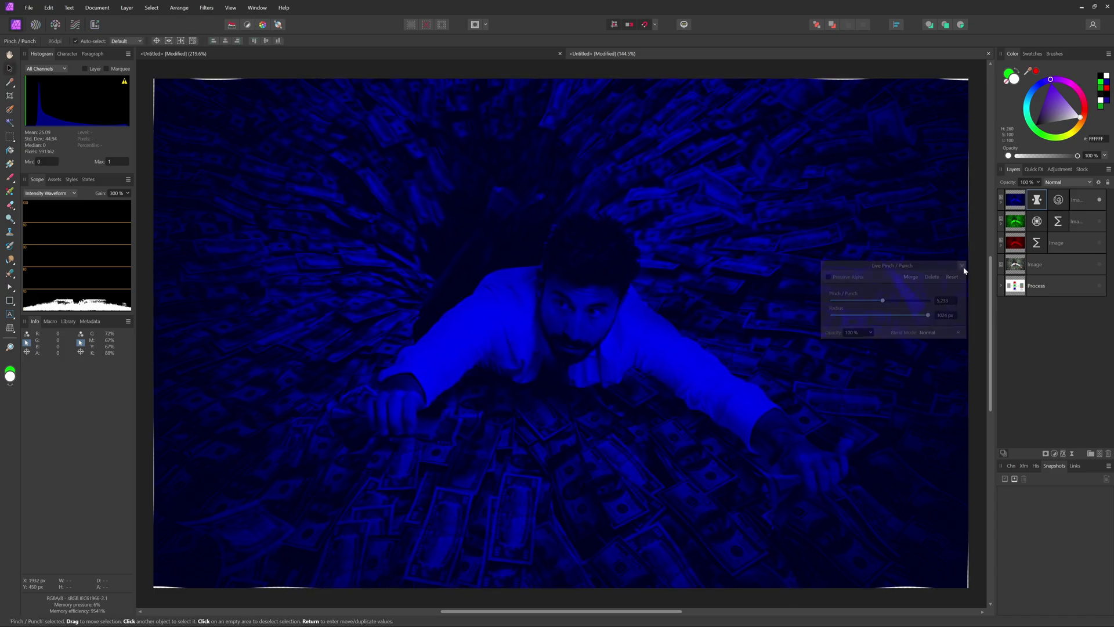
{"action": "left_click", "coordinate": [1100, 221]}
{"action": "left_click", "coordinate": [1099, 242]}
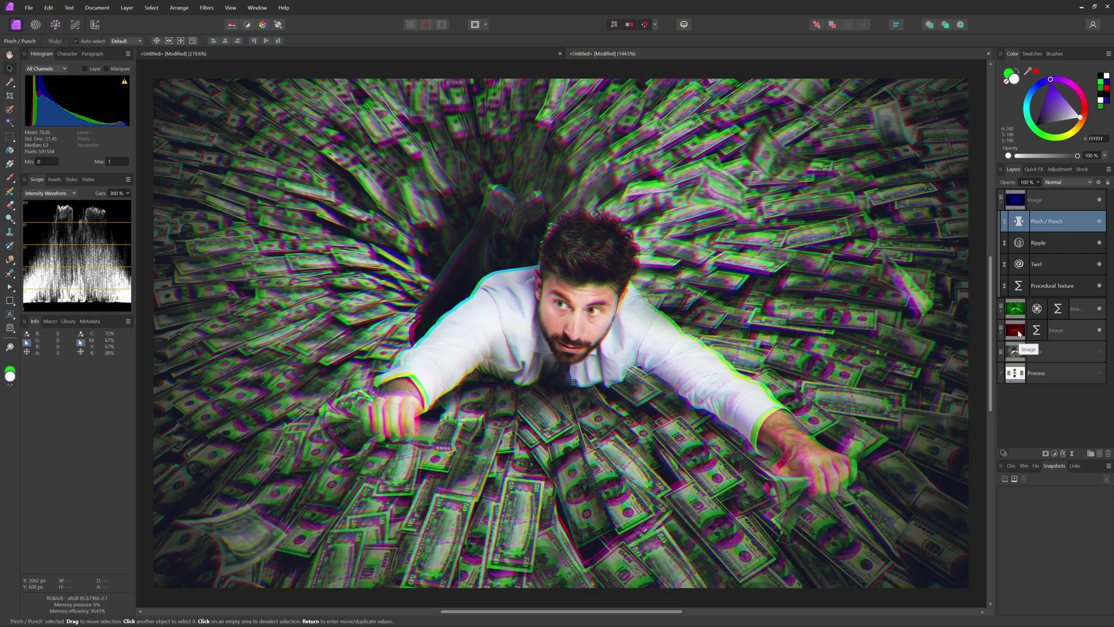
Step: Paint white on the top image layer's black mask with a very large soft brush to reveal the undistorted centre of the photo
{"action": "left_click", "coordinate": [1017, 330]}
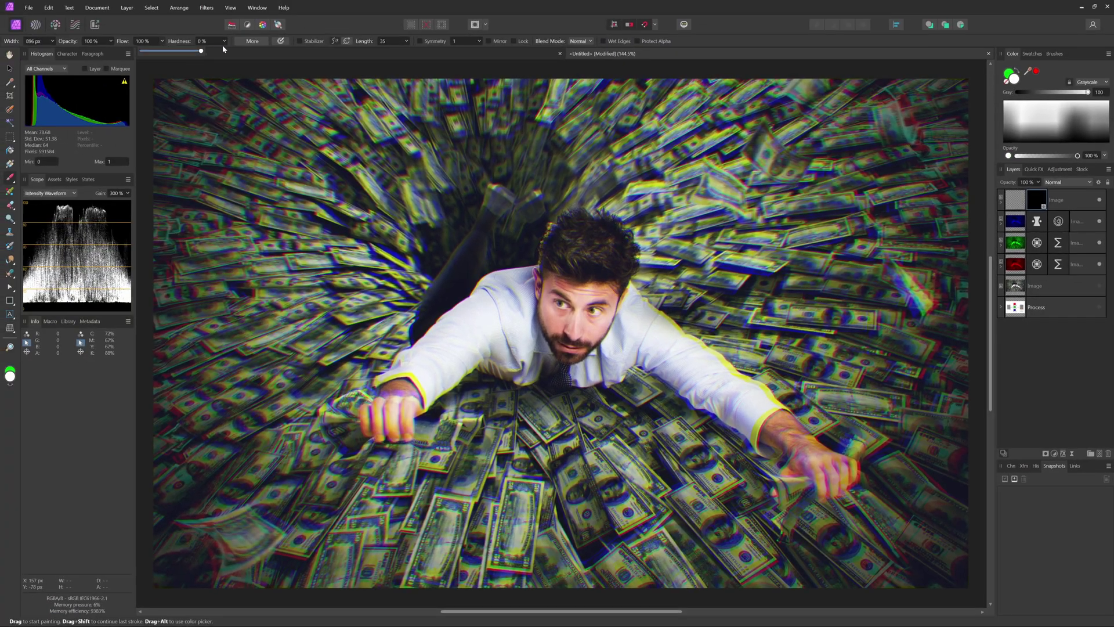
{"action": "key", "text": "bracketright"}
{"action": "key", "text": "bracketright"}
{"action": "key", "text": "bracketright"}
{"action": "key", "text": "bracketright"}
{"action": "key", "text": "bracketright"}
{"action": "mouse_move", "coordinate": [568, 314]}
{"action": "left_mouse_down"}
{"action": "mouse_move", "coordinate": [569, 364]}
{"action": "mouse_move", "coordinate": [572, 321]}
{"action": "left_mouse_up"}
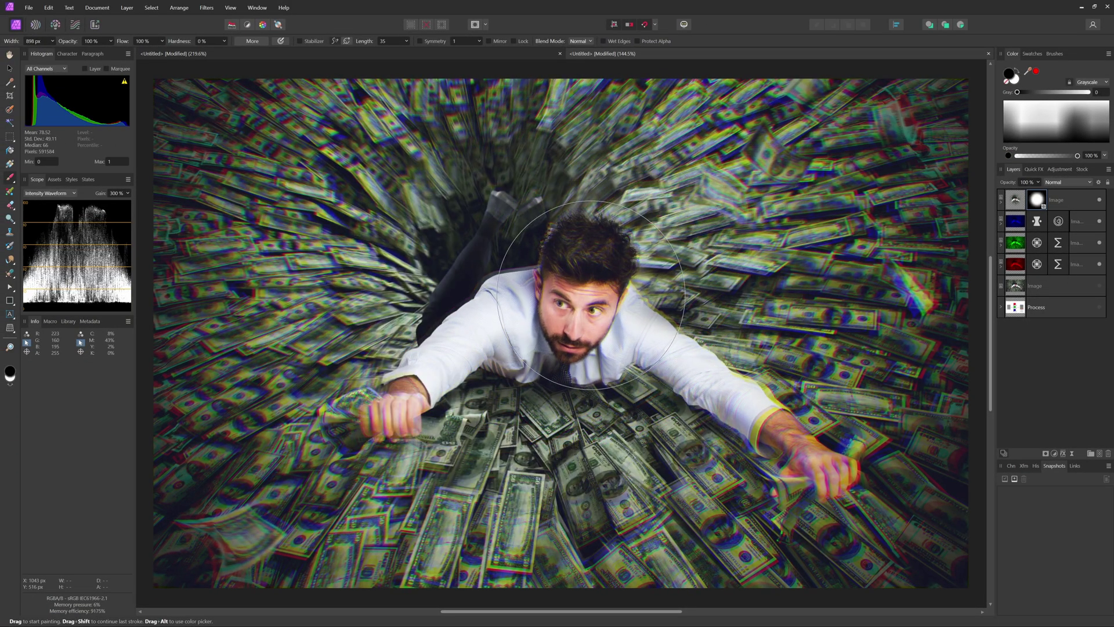
Step: Paint black on the mask with 339 px and 150 px soft brushes to restore the colour split over the face and arms
{"action": "key", "text": "bracketleft"}
{"action": "key", "text": "bracketleft"}
{"action": "key", "text": "bracketleft"}
{"action": "key", "text": "bracketleft"}
{"action": "key", "text": "bracketleft"}
{"action": "key", "text": "bracketleft"}
{"action": "key", "text": "bracketleft"}
{"action": "key", "text": "bracketleft"}
{"action": "key", "text": "bracketleft"}
{"action": "key", "text": "bracketleft"}
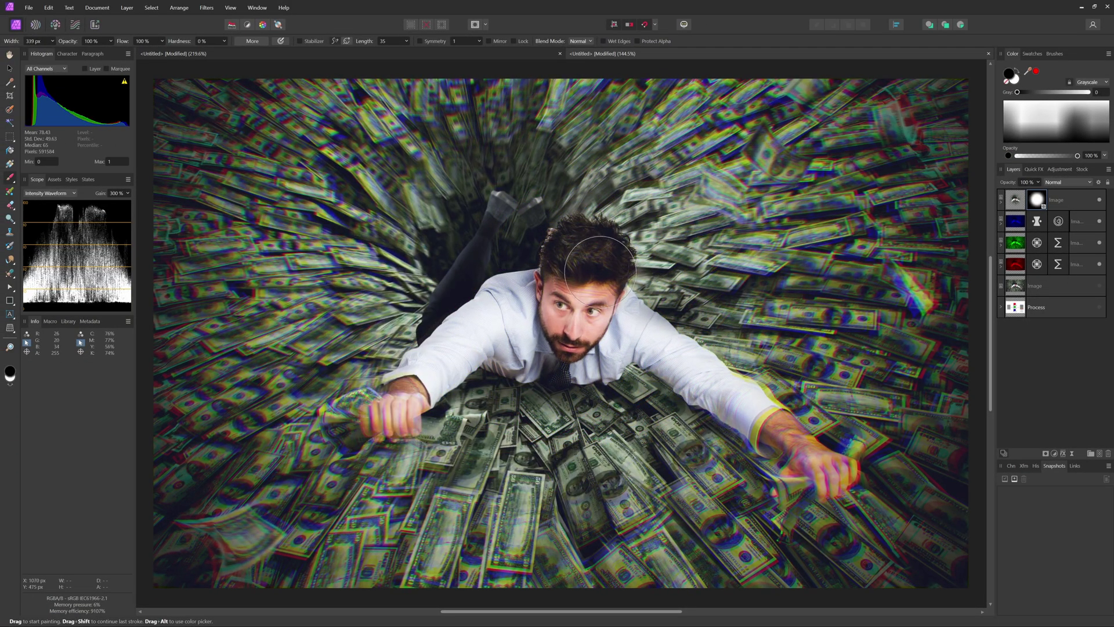
{"action": "mouse_move", "coordinate": [602, 273]}
{"action": "left_mouse_down"}
{"action": "mouse_move", "coordinate": [571, 313]}
{"action": "mouse_move", "coordinate": [583, 308]}
{"action": "left_mouse_up"}
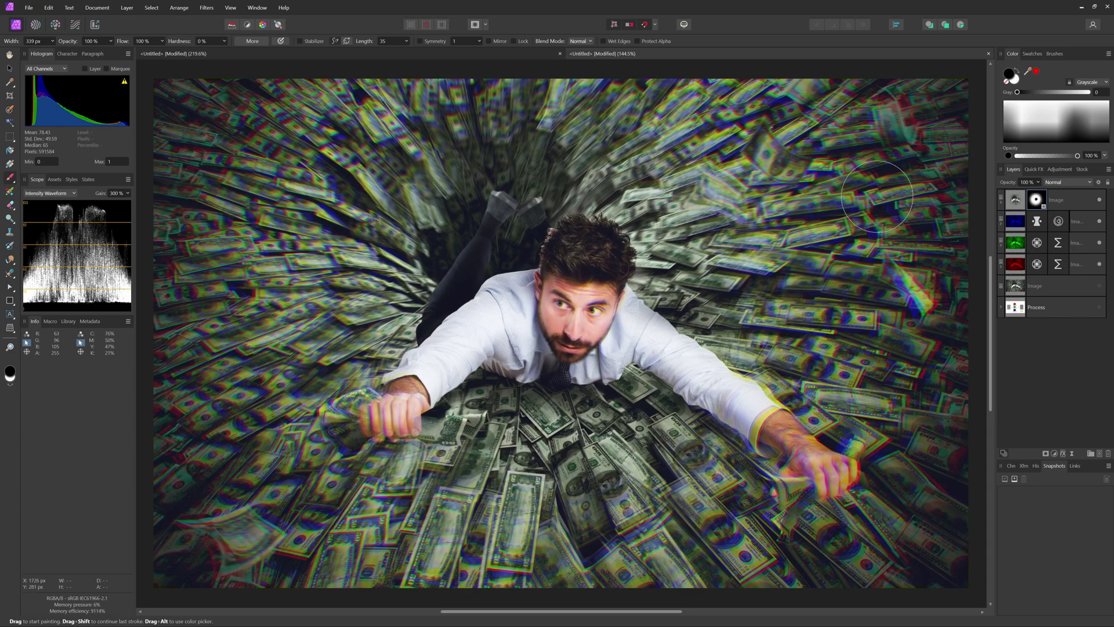
{"action": "key", "text": "bracketleft"}
{"action": "key", "text": "bracketleft"}
{"action": "key", "text": "bracketleft"}
{"action": "key", "text": "bracketleft"}
{"action": "key", "text": "bracketleft"}
{"action": "key", "text": "bracketleft"}
{"action": "key", "text": "bracketleft"}
{"action": "key", "text": "bracketleft"}
{"action": "left_click_drag", "start_coordinate": [761, 391], "coordinate": [631, 299]}
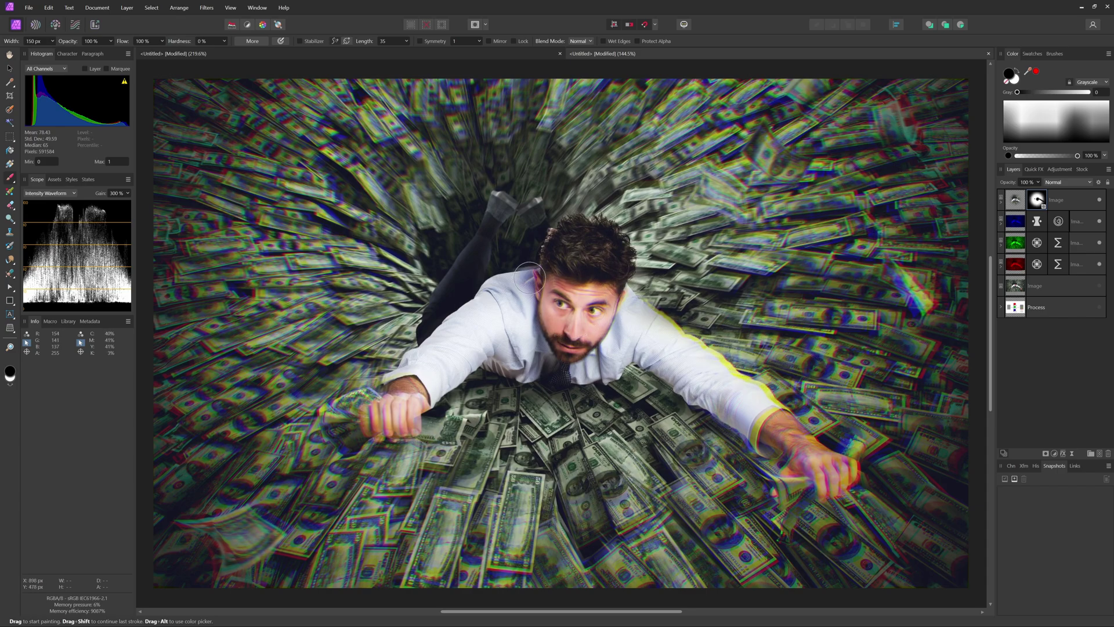
{"action": "mouse_move", "coordinate": [529, 278]}
{"action": "left_mouse_down"}
{"action": "mouse_move", "coordinate": [393, 389]}
{"action": "mouse_move", "coordinate": [618, 371]}
{"action": "mouse_move", "coordinate": [749, 441]}
{"action": "left_mouse_up"}
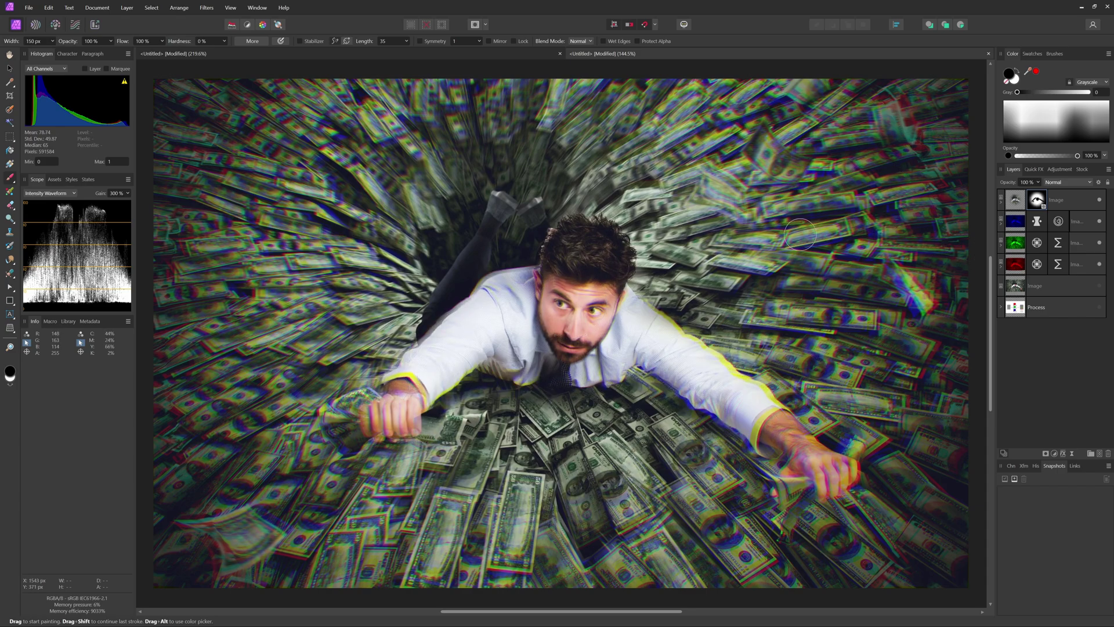
Step: Place a copy of the original image at the top of the layer stack and give it a Live High Pass filter with a 3.4 px radius
{"action": "key", "text": "v"}
{"action": "left_click", "coordinate": [1017, 288]}
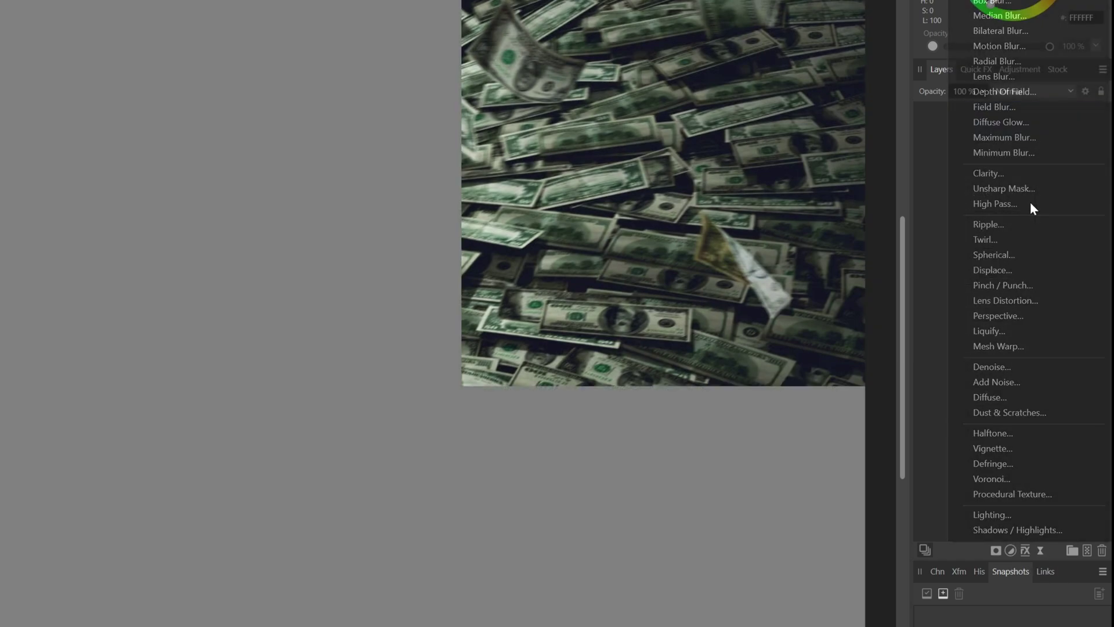
{"action": "left_click_drag", "start_coordinate": [631, 306], "coordinate": [692, 305]}
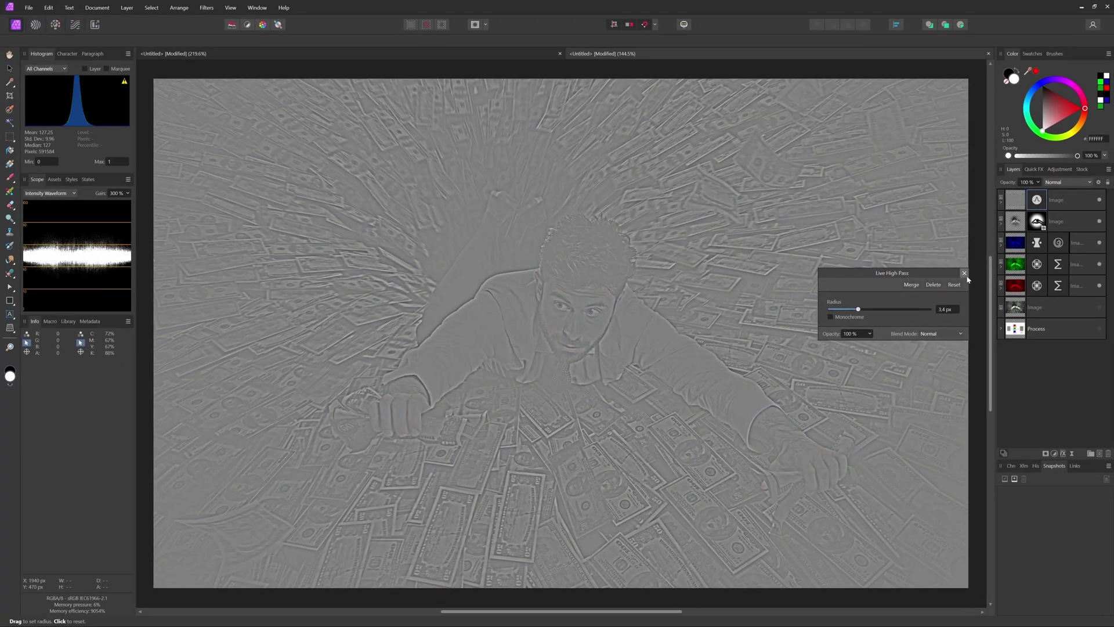
{"action": "left_click", "coordinate": [858, 244]}
Step: Add a new fill layer coloured grey 909090 and place it directly beneath the high-pass image layer
{"action": "left_click", "coordinate": [1021, 204]}
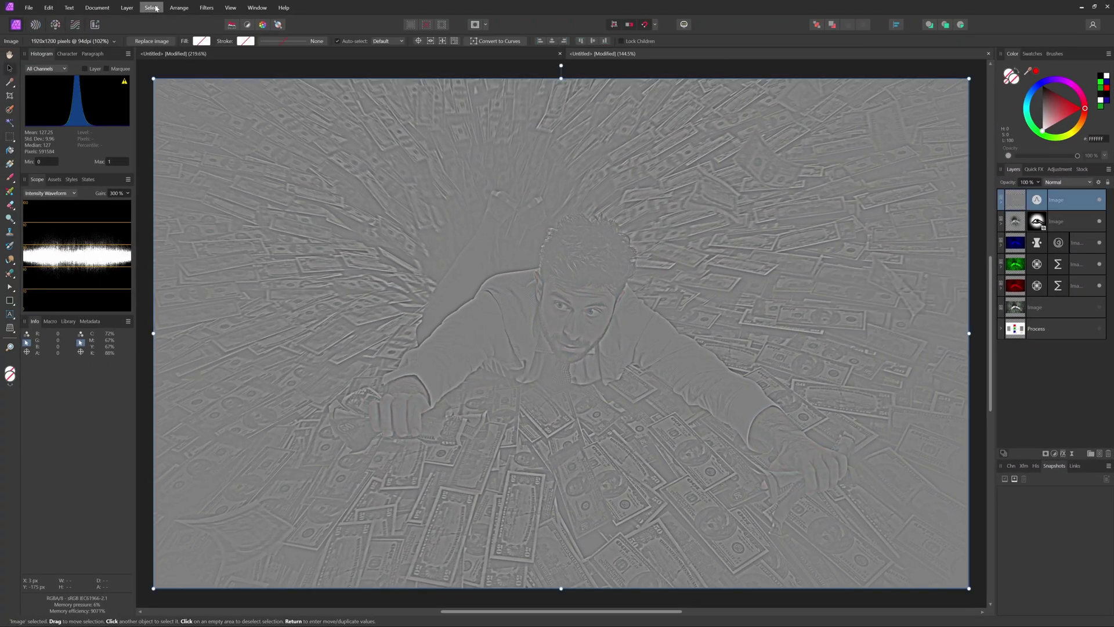
{"action": "left_click", "coordinate": [127, 7]}
{"action": "left_click", "coordinate": [154, 65]}
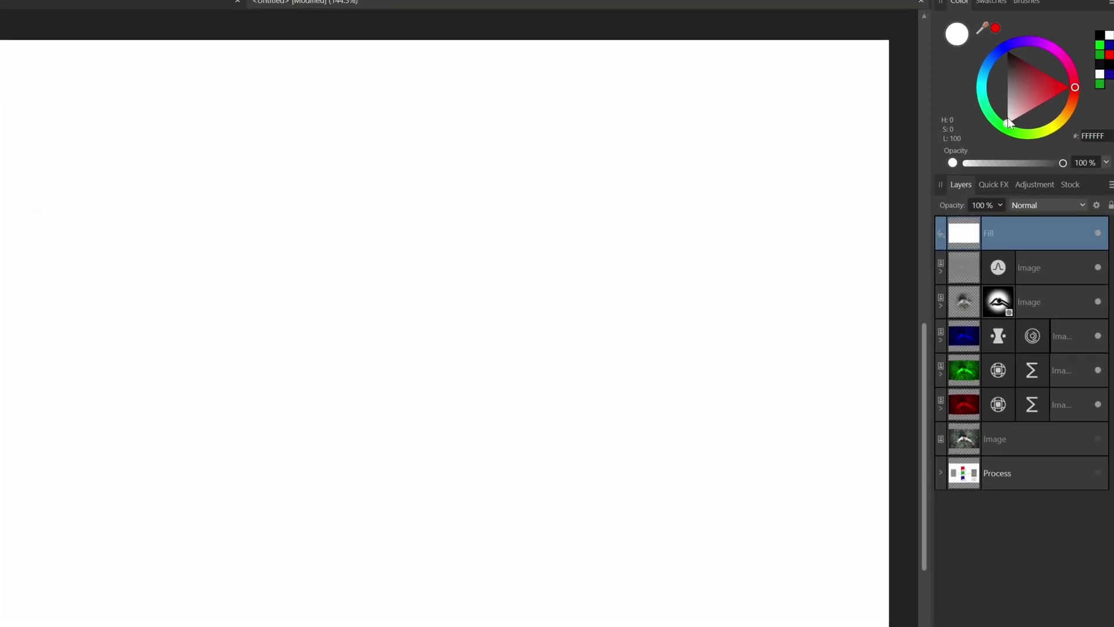
{"action": "left_click_drag", "start_coordinate": [1008, 122], "coordinate": [1005, 92]}
{"action": "left_click_drag", "start_coordinate": [964, 235], "coordinate": [964, 273]}
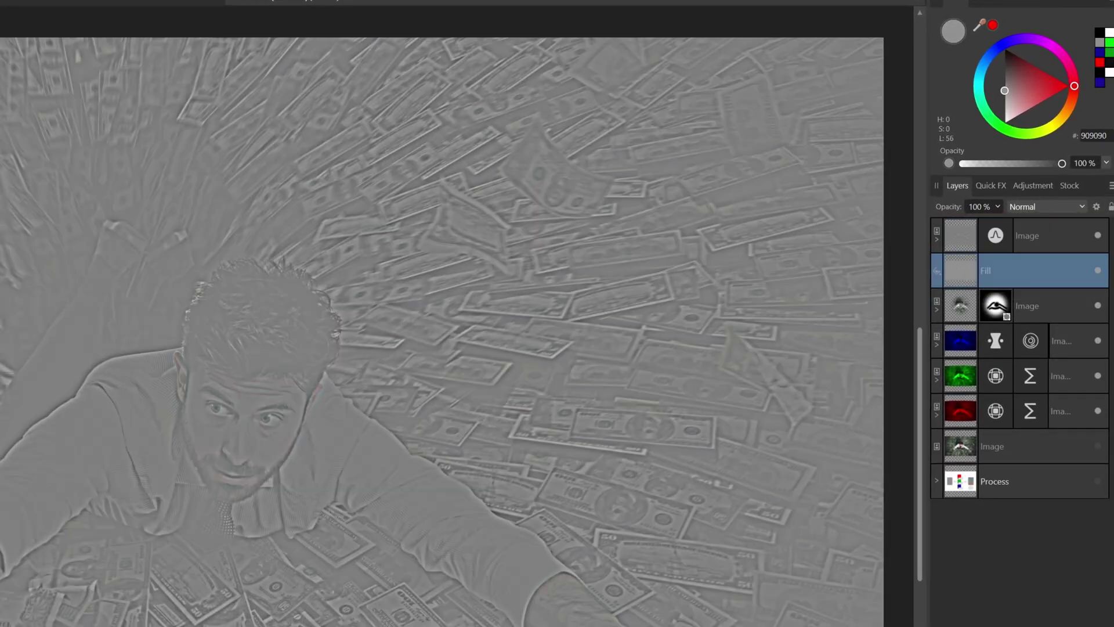
Step: Shape the high-pass image layer's source blend range into a V, with the middle node at 50.8 % in and 0 % out
{"action": "double_click", "coordinate": [959, 234]}
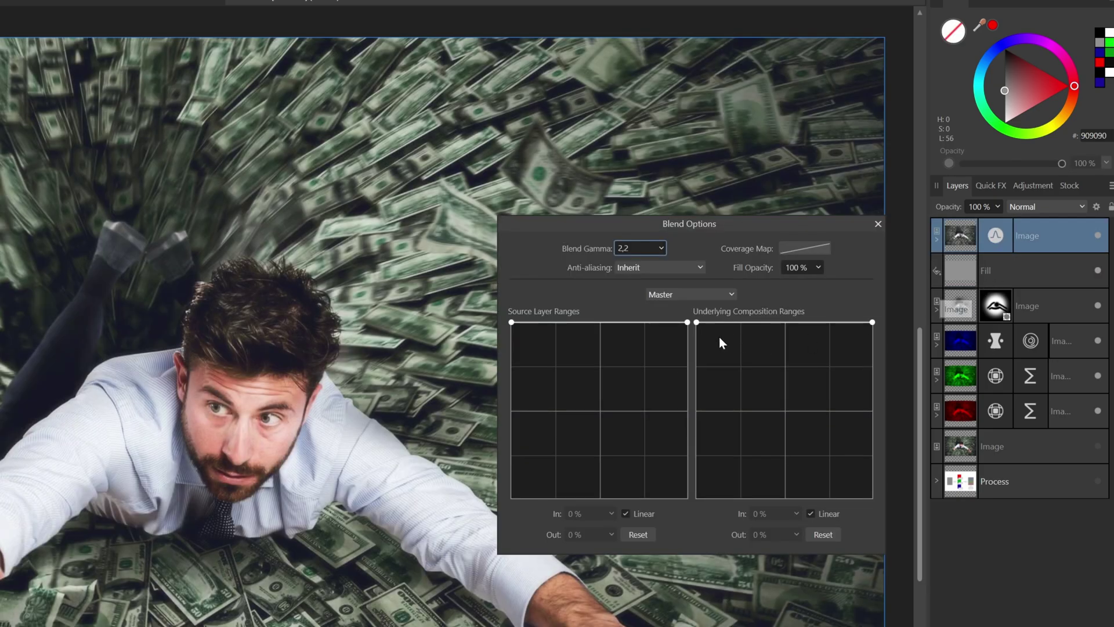
{"action": "left_click", "coordinate": [598, 325]}
{"action": "left_click_drag", "start_coordinate": [599, 327], "coordinate": [603, 516]}
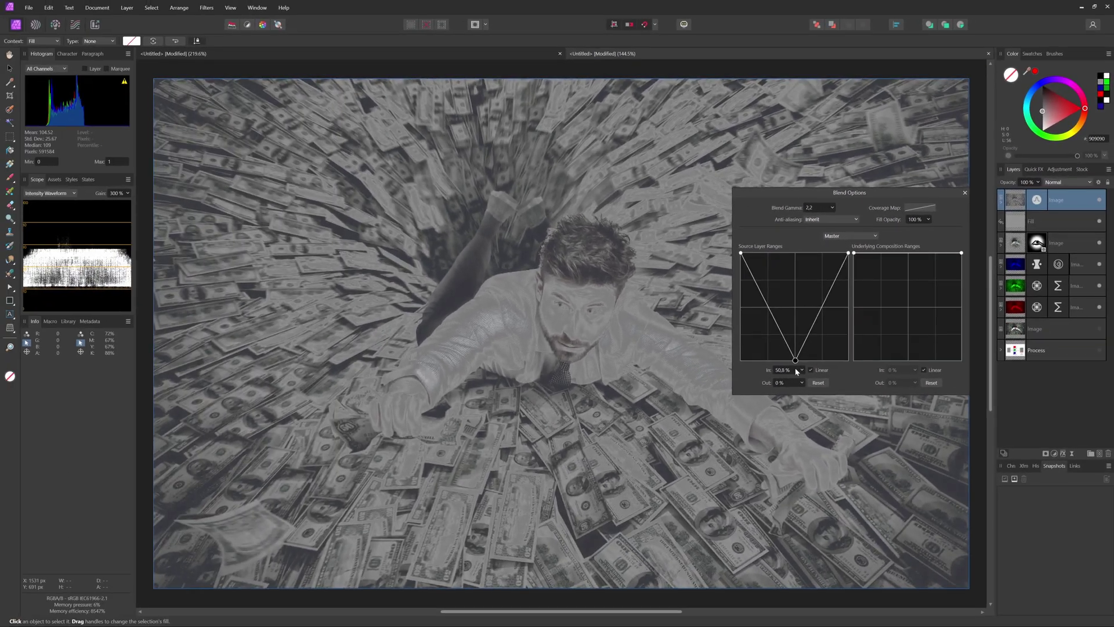
{"action": "left_click", "coordinate": [965, 194]}
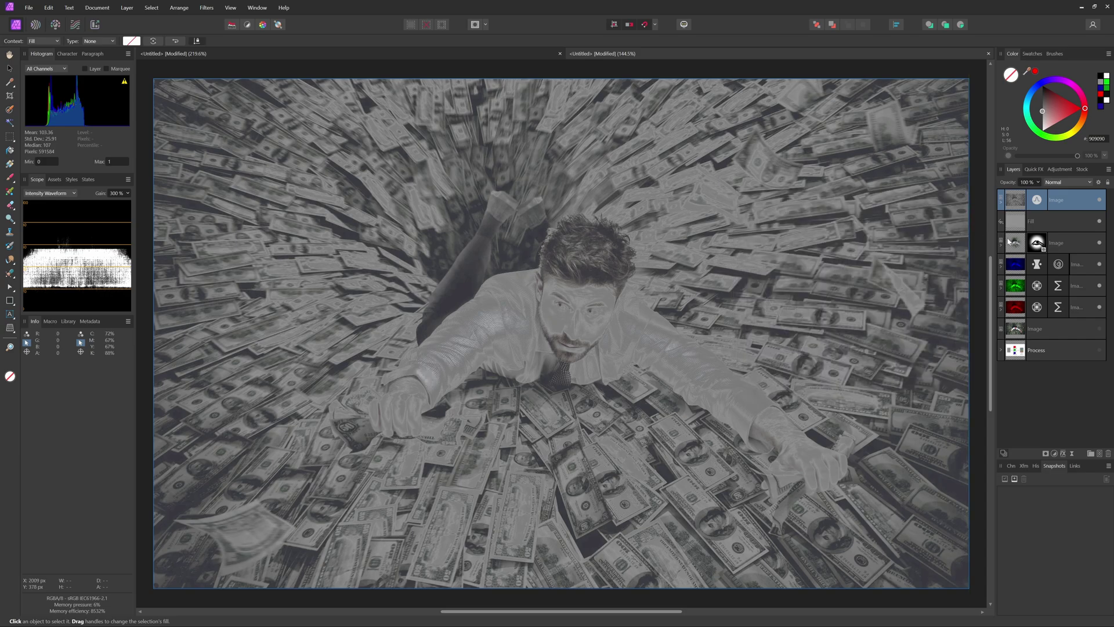
Step: Add a Bevel / Emboss effect with 66 % opacity and a 9 px radius to the high-pass image layer
{"action": "left_click", "coordinate": [1038, 172]}
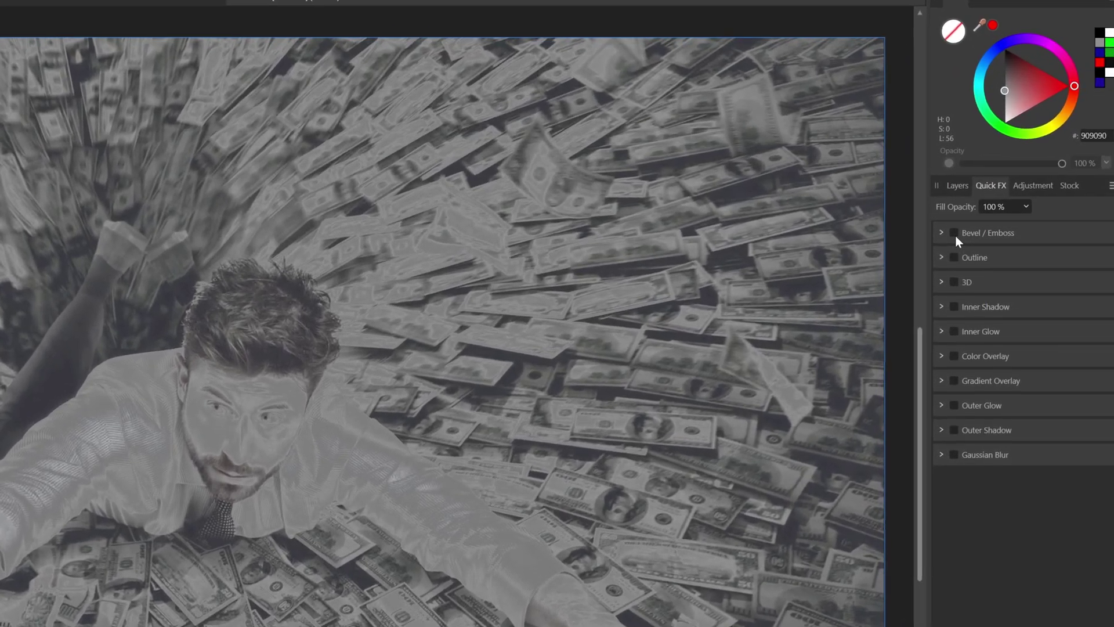
{"action": "left_click", "coordinate": [1013, 199]}
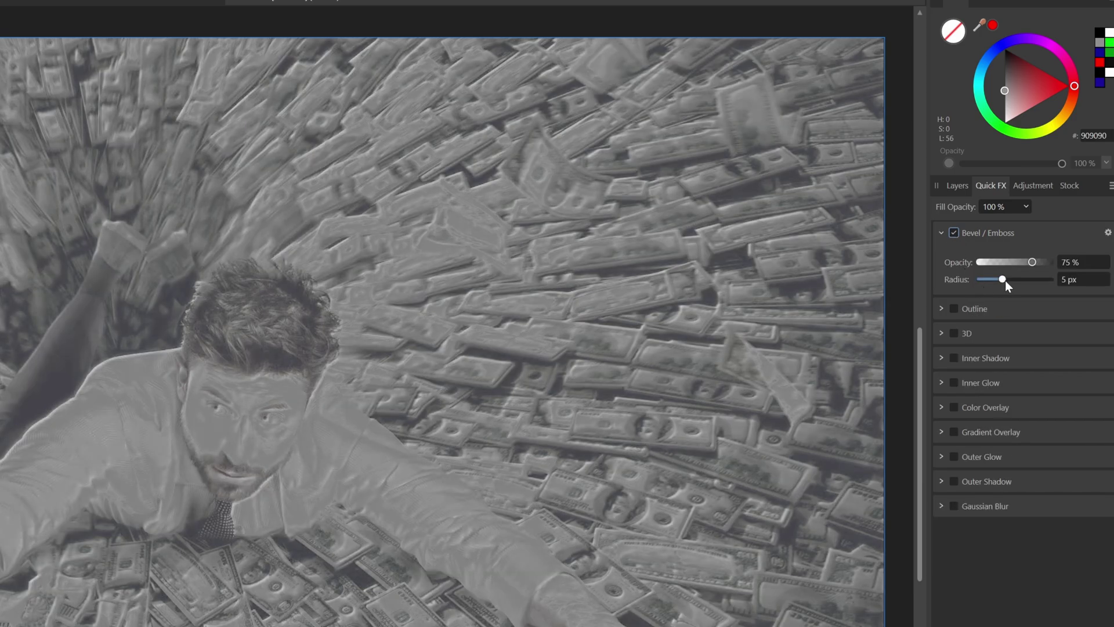
{"action": "left_click_drag", "start_coordinate": [1005, 280], "coordinate": [1026, 263]}
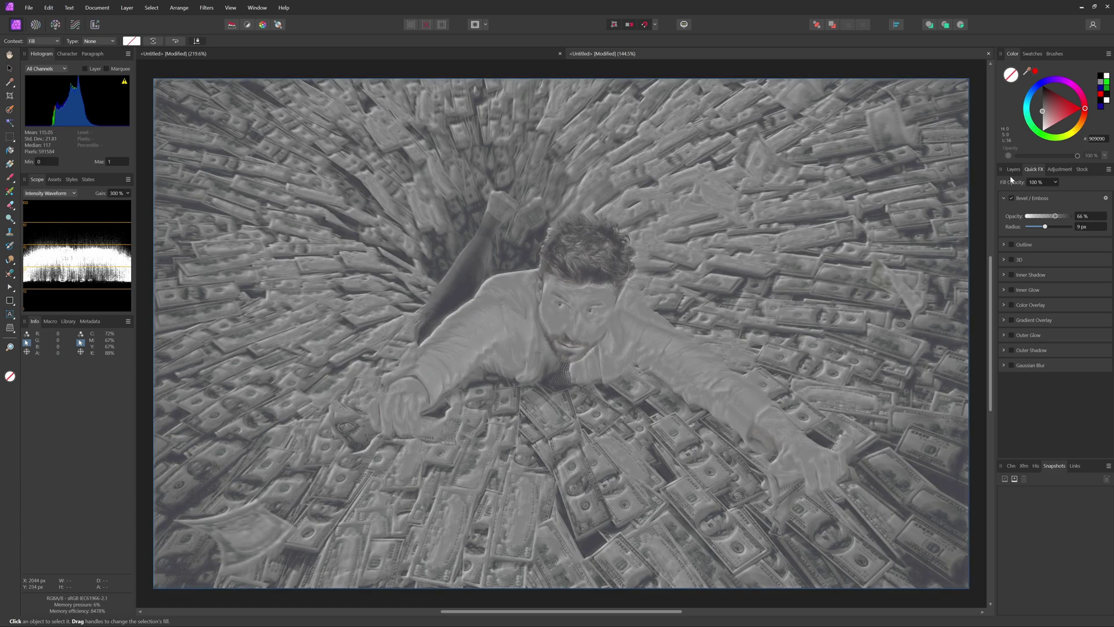
Step: Group the high-pass image layer together with the grey fill layer
{"action": "left_click", "coordinate": [1014, 169]}
{"action": "left_click", "coordinate": [1018, 221]}
{"action": "right_click", "coordinate": [1018, 221]}
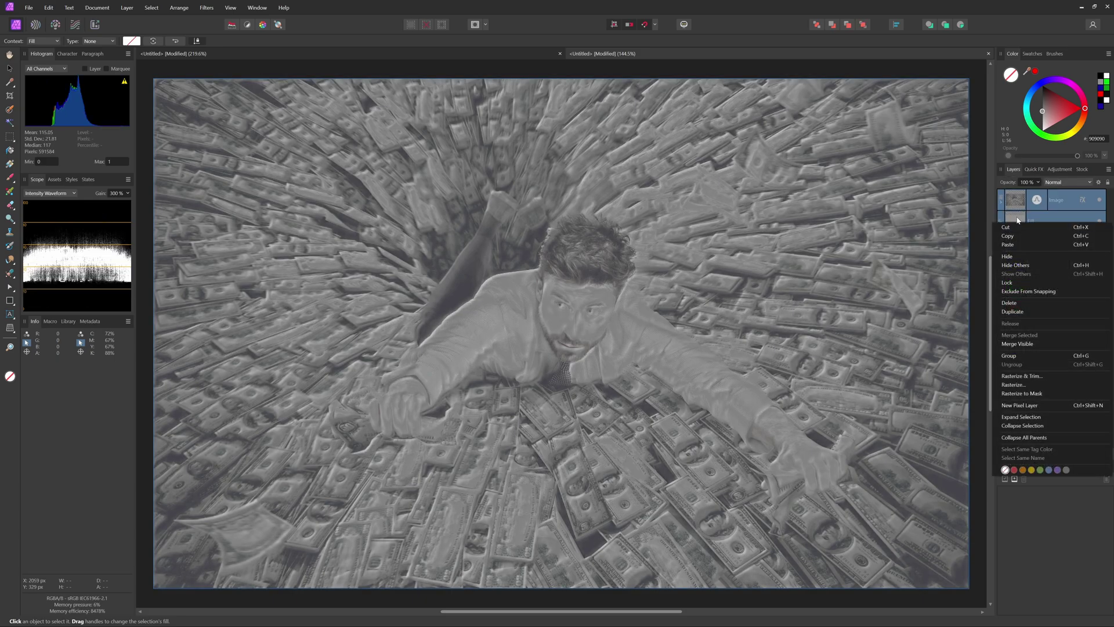
{"action": "left_click", "coordinate": [1025, 358]}
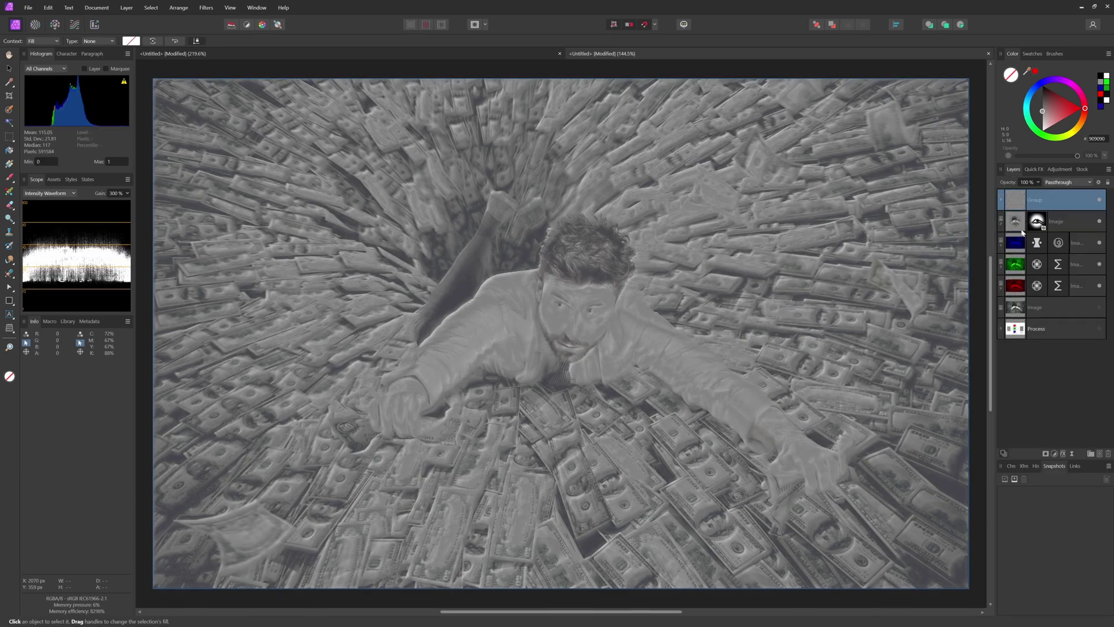
Step: Set the group's blend mode to Overlay and lower its opacity
{"action": "left_click", "coordinate": [1066, 182]}
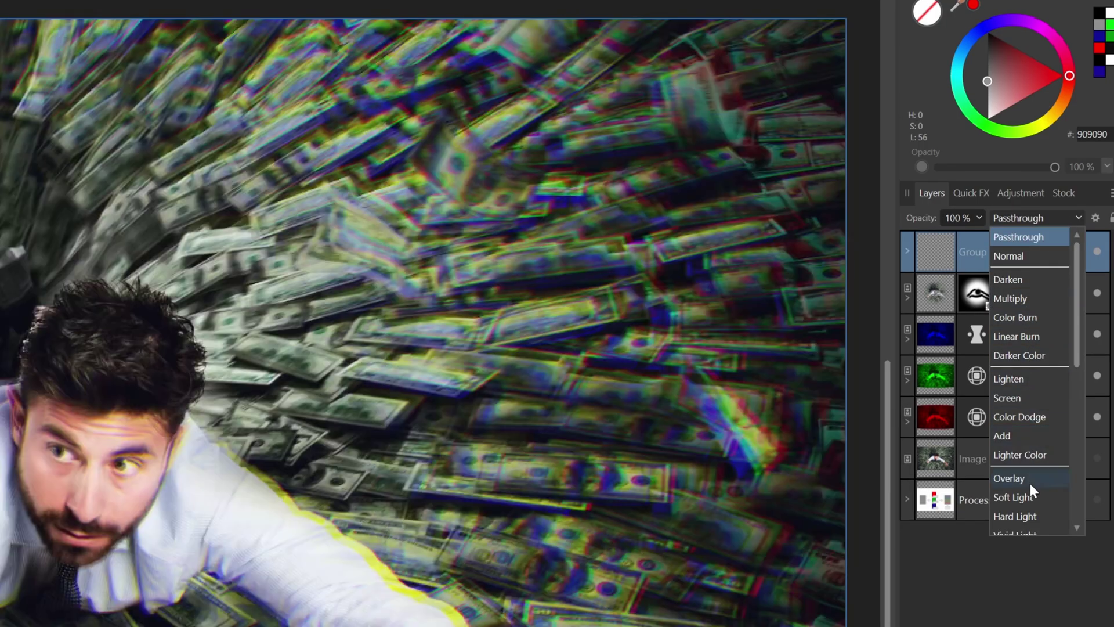
{"action": "left_click", "coordinate": [1025, 478]}
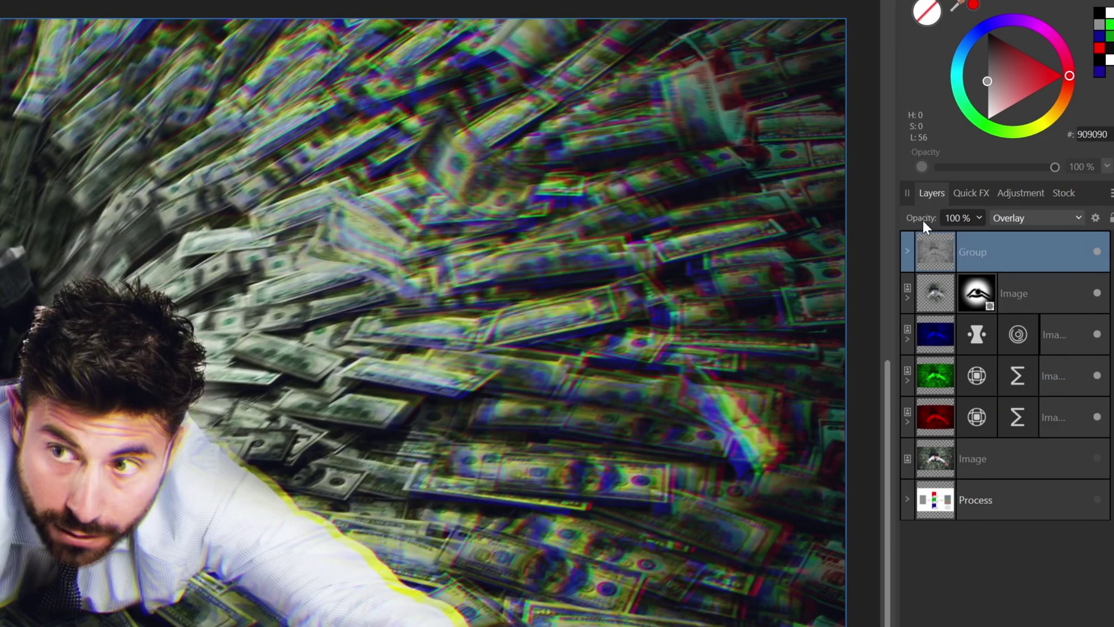
{"action": "left_click_drag", "start_coordinate": [923, 220], "coordinate": [796, 224]}
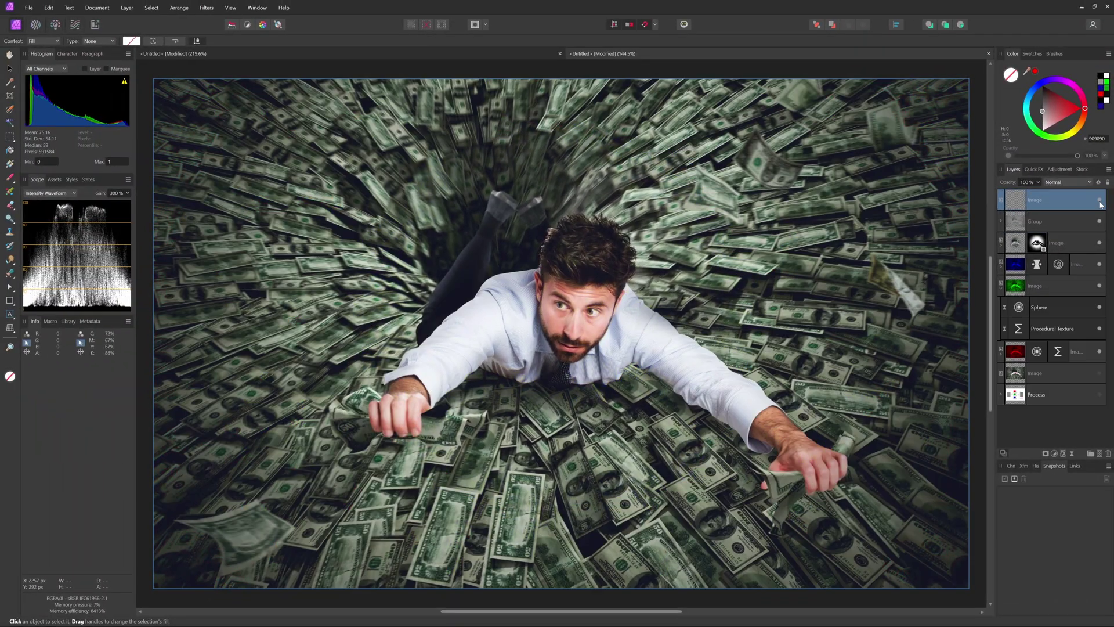
Step: Toggle the visibility of the original image copy on top to compare the photo before and after the effect
{"action": "left_click", "coordinate": [1101, 205]}
{"action": "left_click", "coordinate": [1101, 205]}
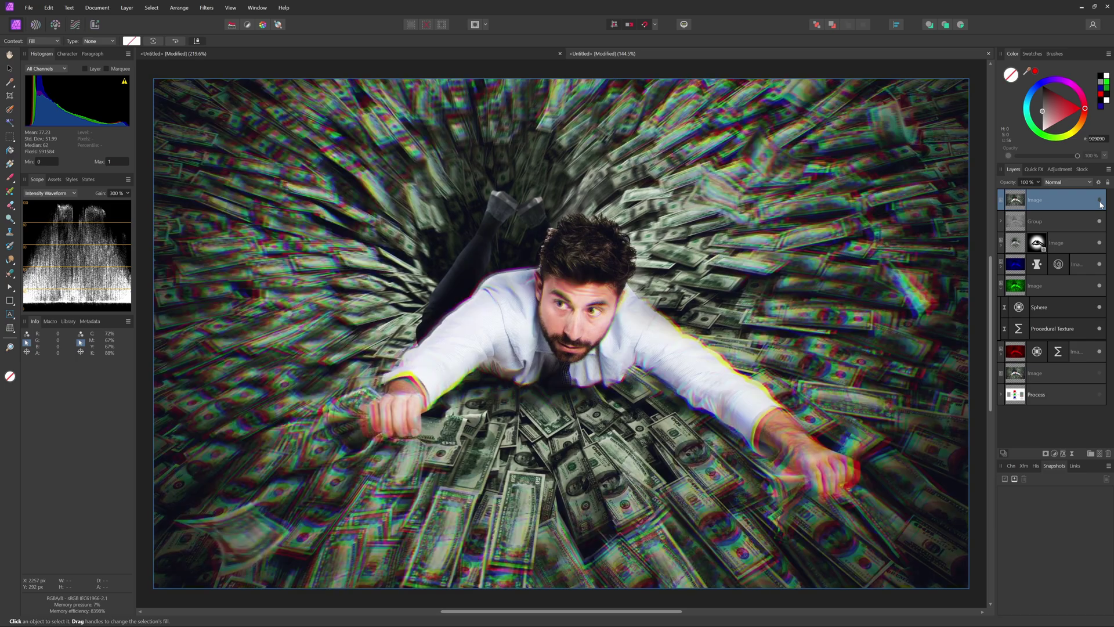
{"action": "left_click", "coordinate": [1101, 204]}
{"action": "left_click", "coordinate": [1101, 205]}
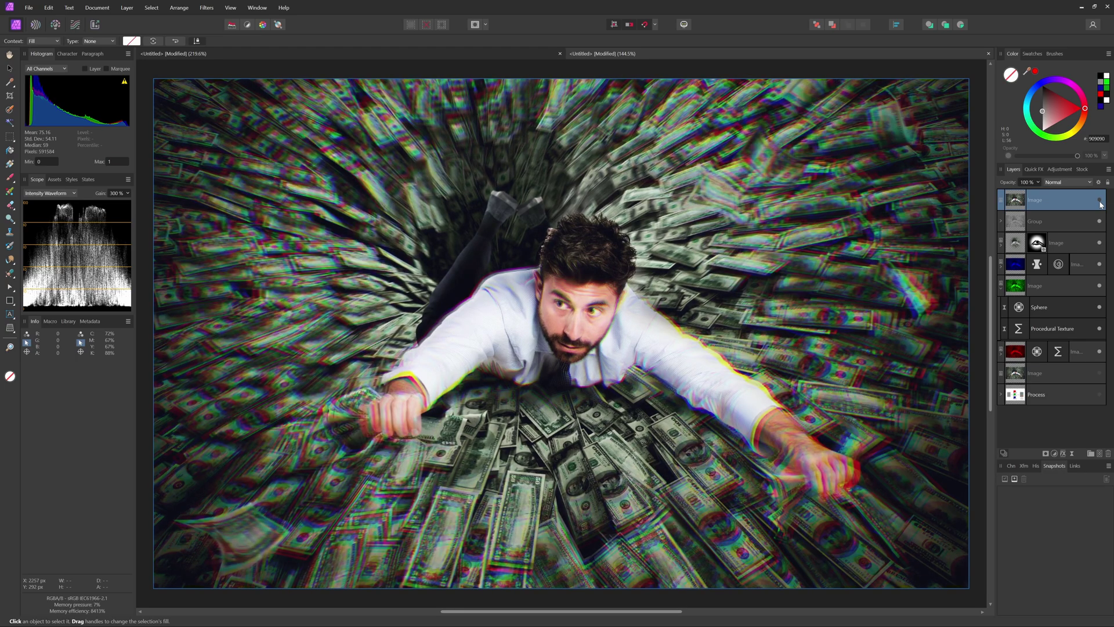
{"action": "left_click", "coordinate": [1101, 204]}
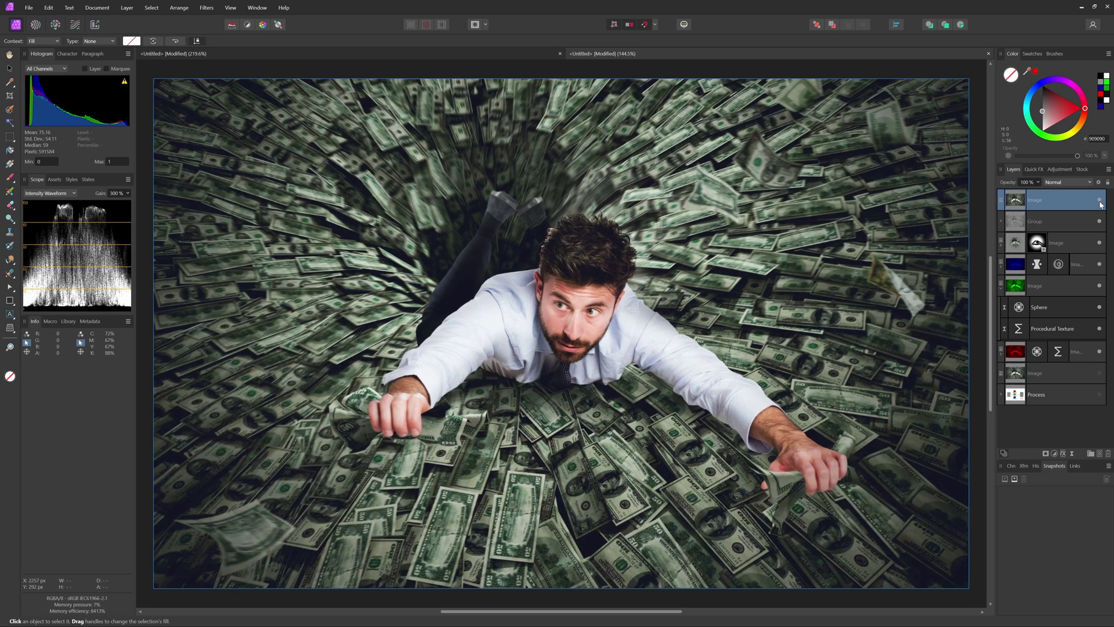
{"action": "left_click", "coordinate": [1101, 204]}
{"action": "left_click", "coordinate": [1101, 204]}
{"action": "left_click", "coordinate": [1101, 204]}
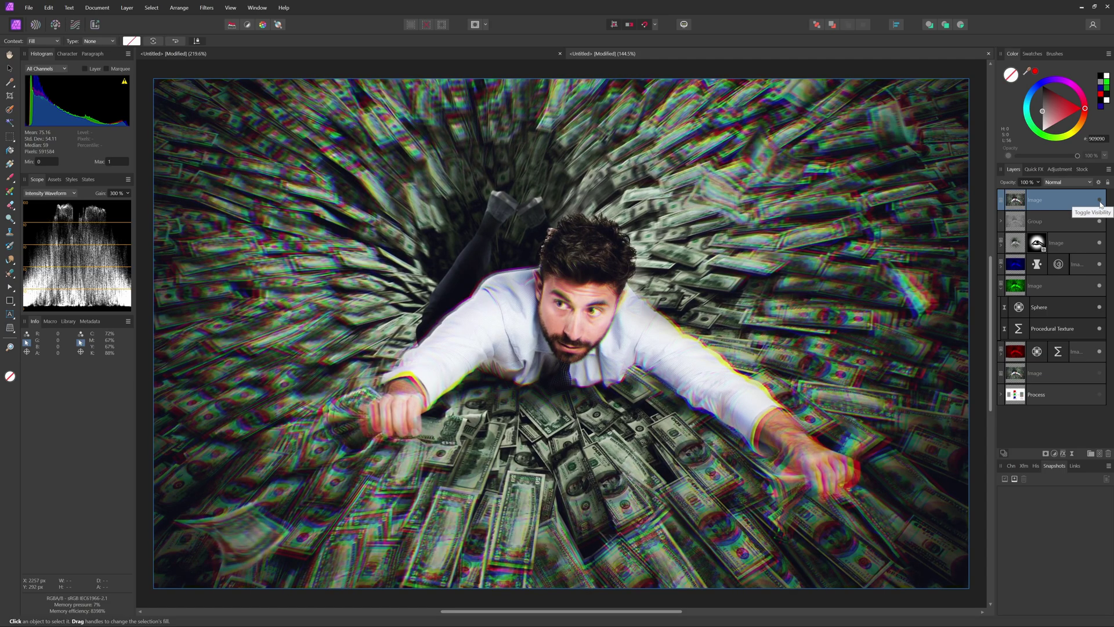
{"action": "left_click", "coordinate": [1101, 204]}
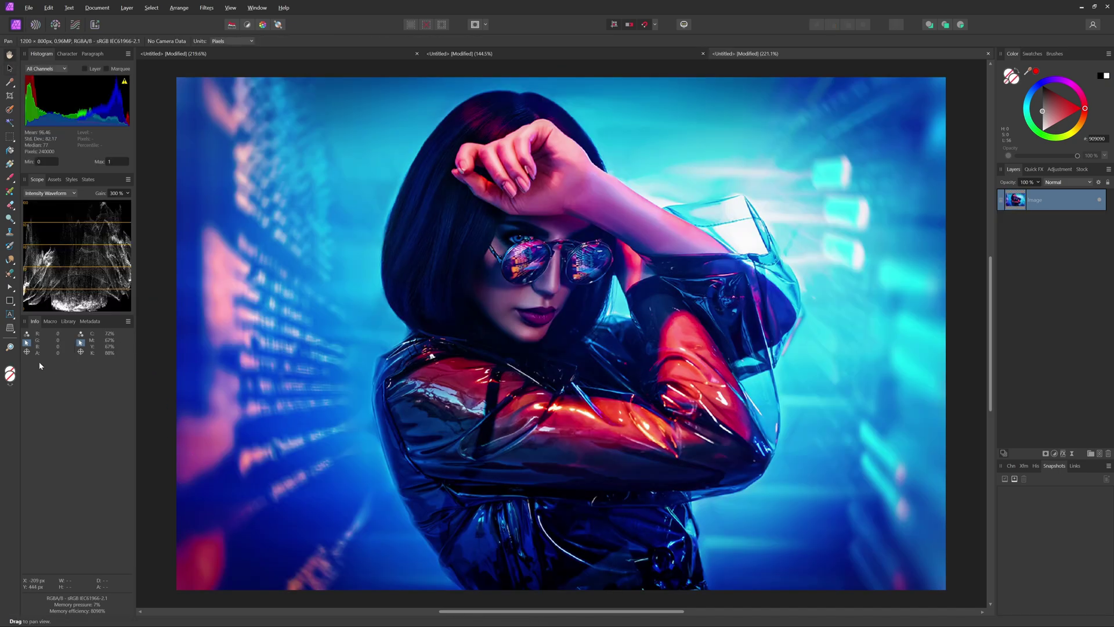
Step: Run the Chromatic Abbr macro from the GF-InProgress category on the portrait of the woman in sunglasses
{"action": "left_click", "coordinate": [73, 323]}
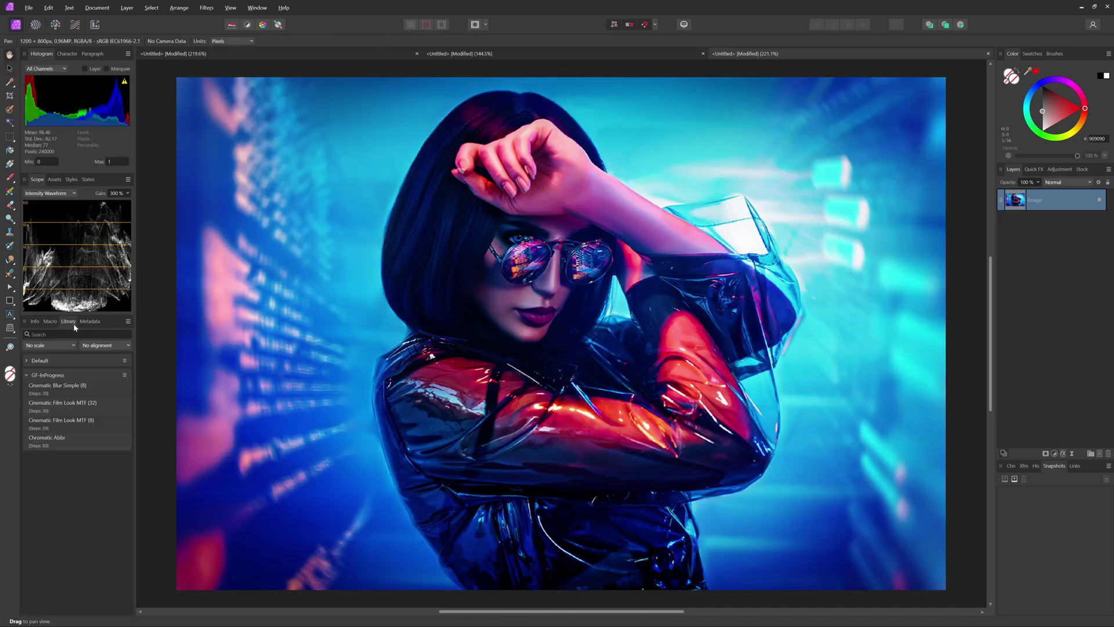
{"action": "left_click", "coordinate": [67, 440]}
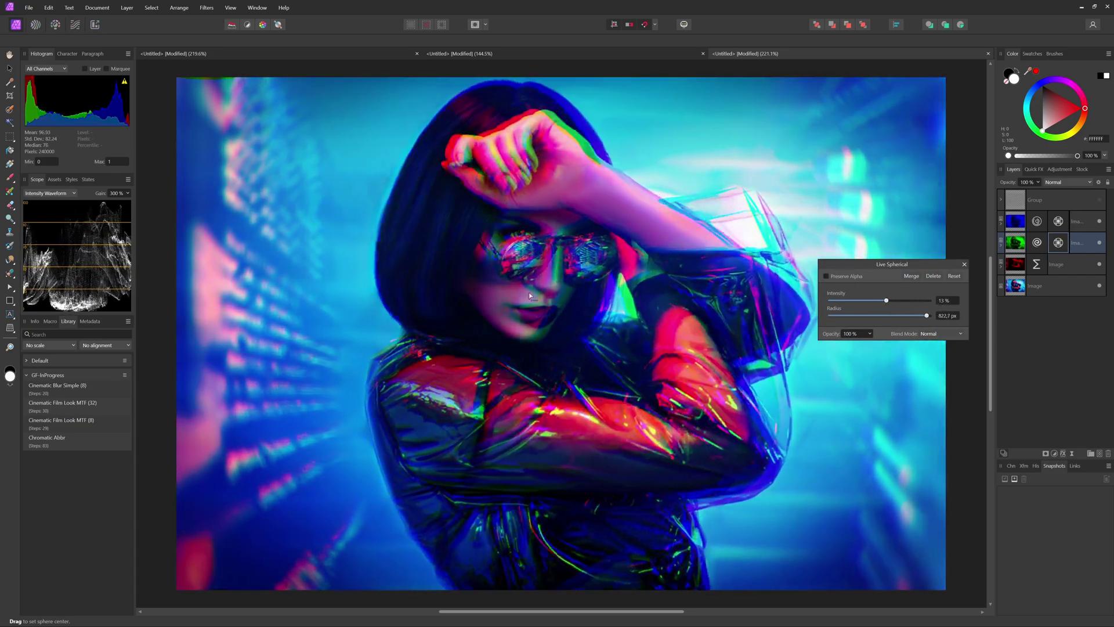
Step: Add a Live Ripple filter with near-maximum intensity to the red image layer and change its blend mode
{"action": "left_click", "coordinate": [1054, 453]}
{"action": "left_click", "coordinate": [1071, 454]}
{"action": "left_click", "coordinate": [1033, 266]}
{"action": "left_click_drag", "start_coordinate": [840, 316], "coordinate": [930, 316]}
{"action": "left_click", "coordinate": [964, 279]}
{"action": "left_click", "coordinate": [1067, 182]}
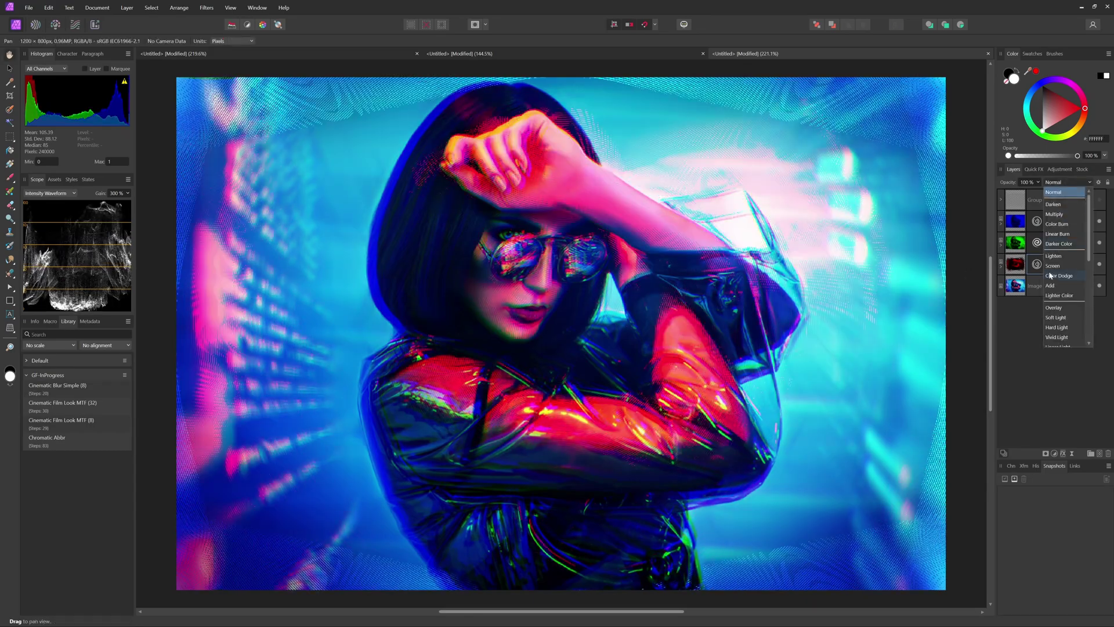
{"action": "scroll", "coordinate": [1057, 325], "scroll_direction": "down", "scroll_amount": 1}
{"action": "left_click", "coordinate": [1056, 328]}
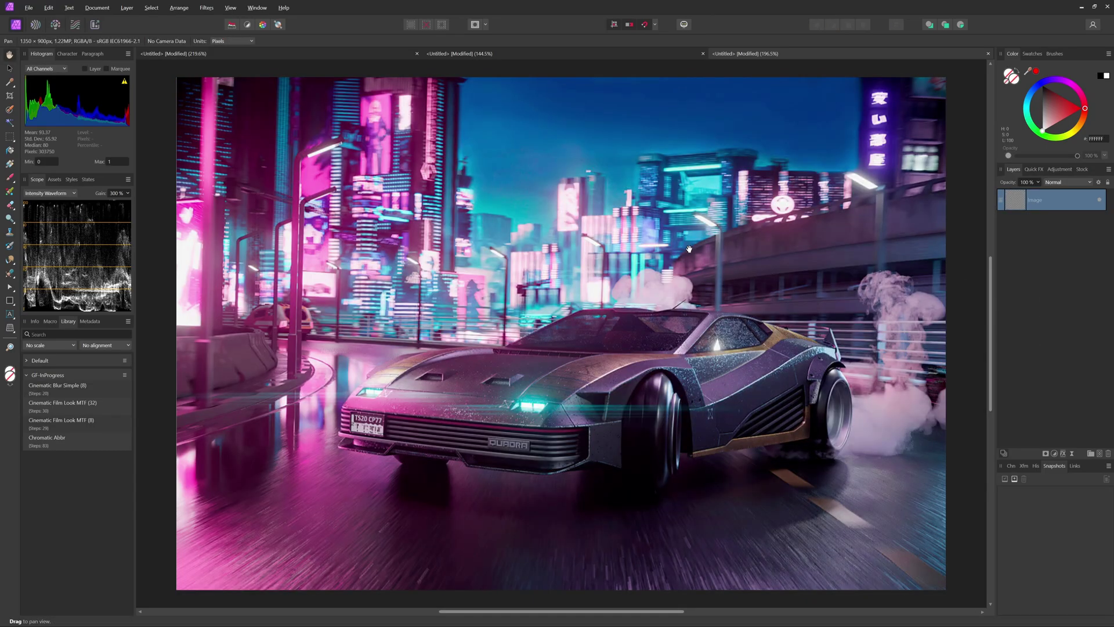
Step: Run the Chromatic Abbr macro on the car photo and move the centre of the green layer's Spherical filter far to the left
{"action": "left_click", "coordinate": [43, 444]}
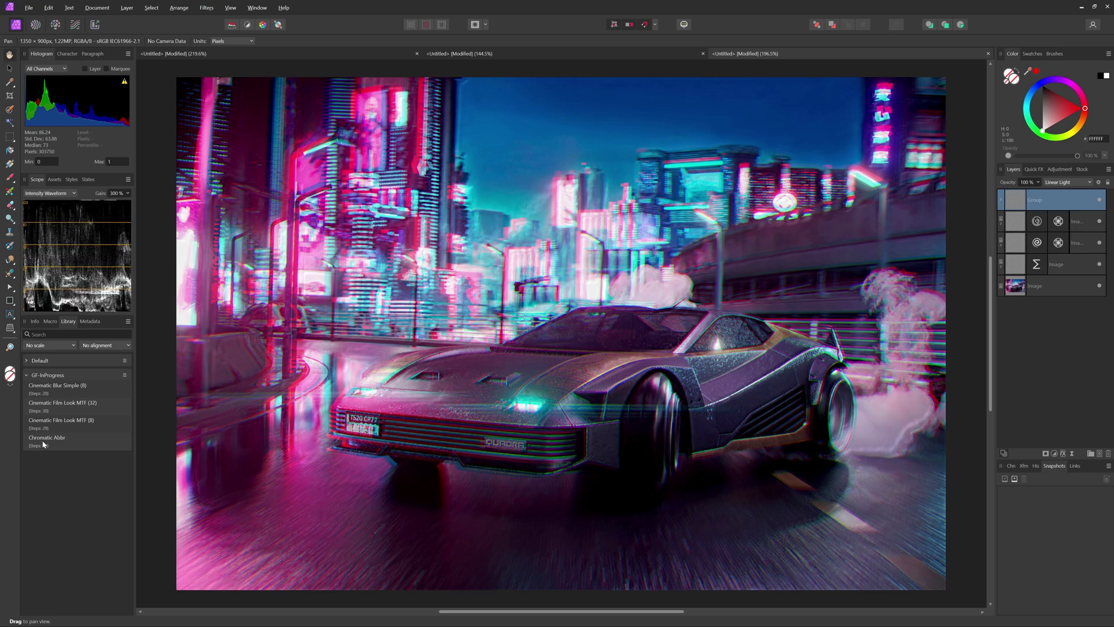
{"action": "double_click", "coordinate": [1059, 243]}
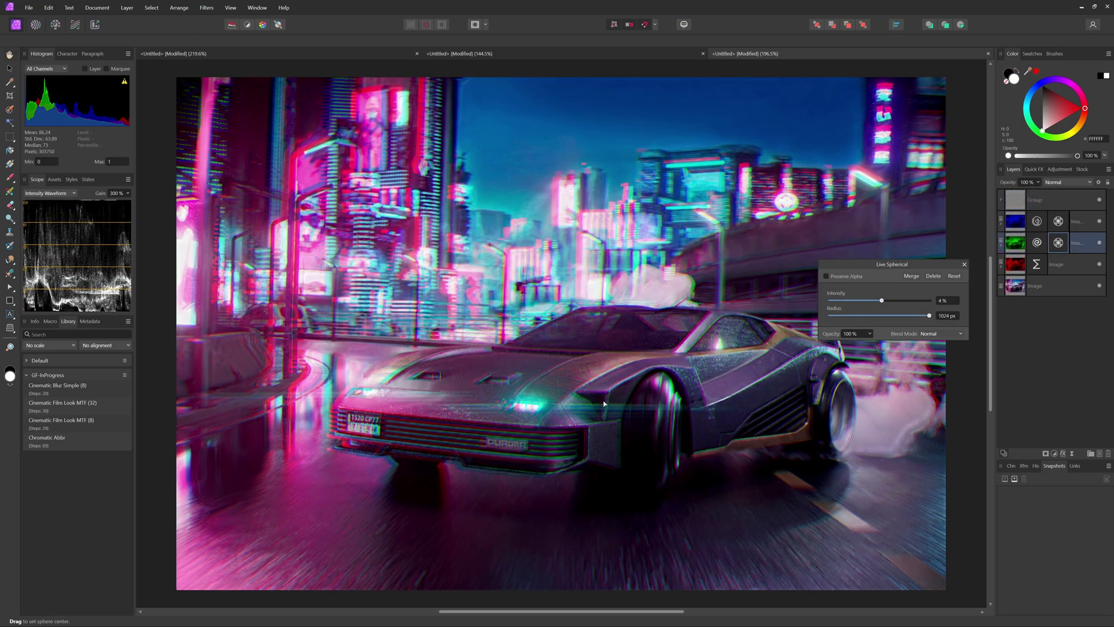
{"action": "left_click_drag", "start_coordinate": [372, 397], "coordinate": [88, 426]}
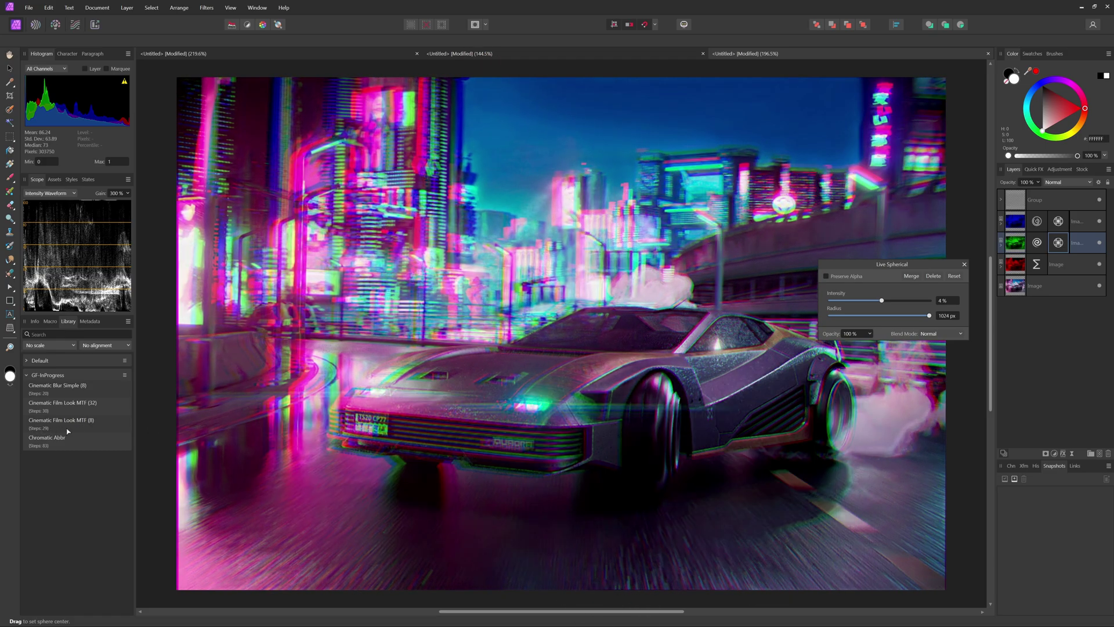